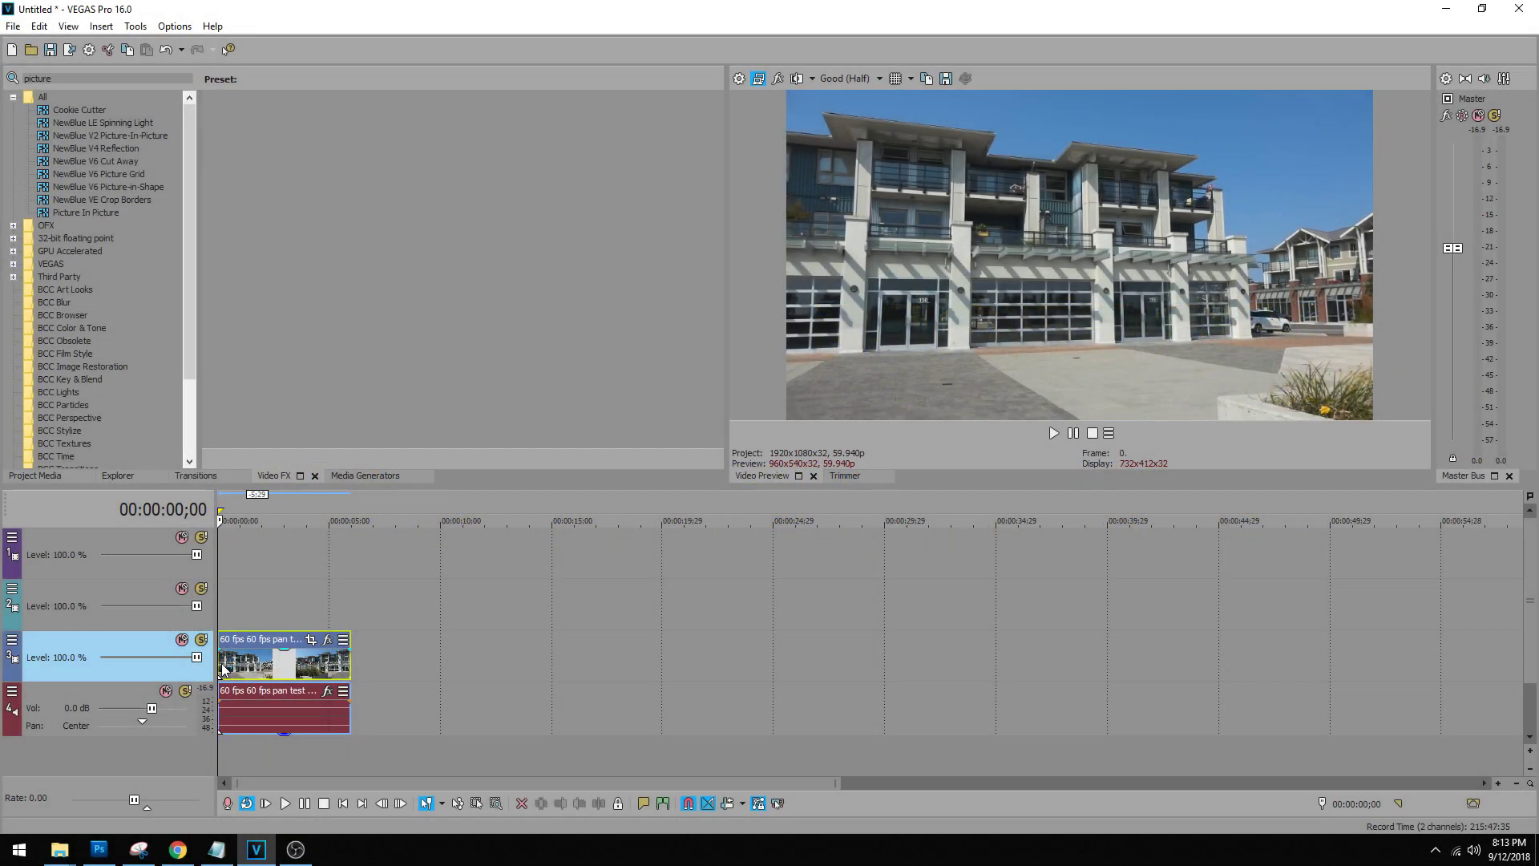
Review the building footage, clear the Video FX search, and select Bézier Masking.
key(space)
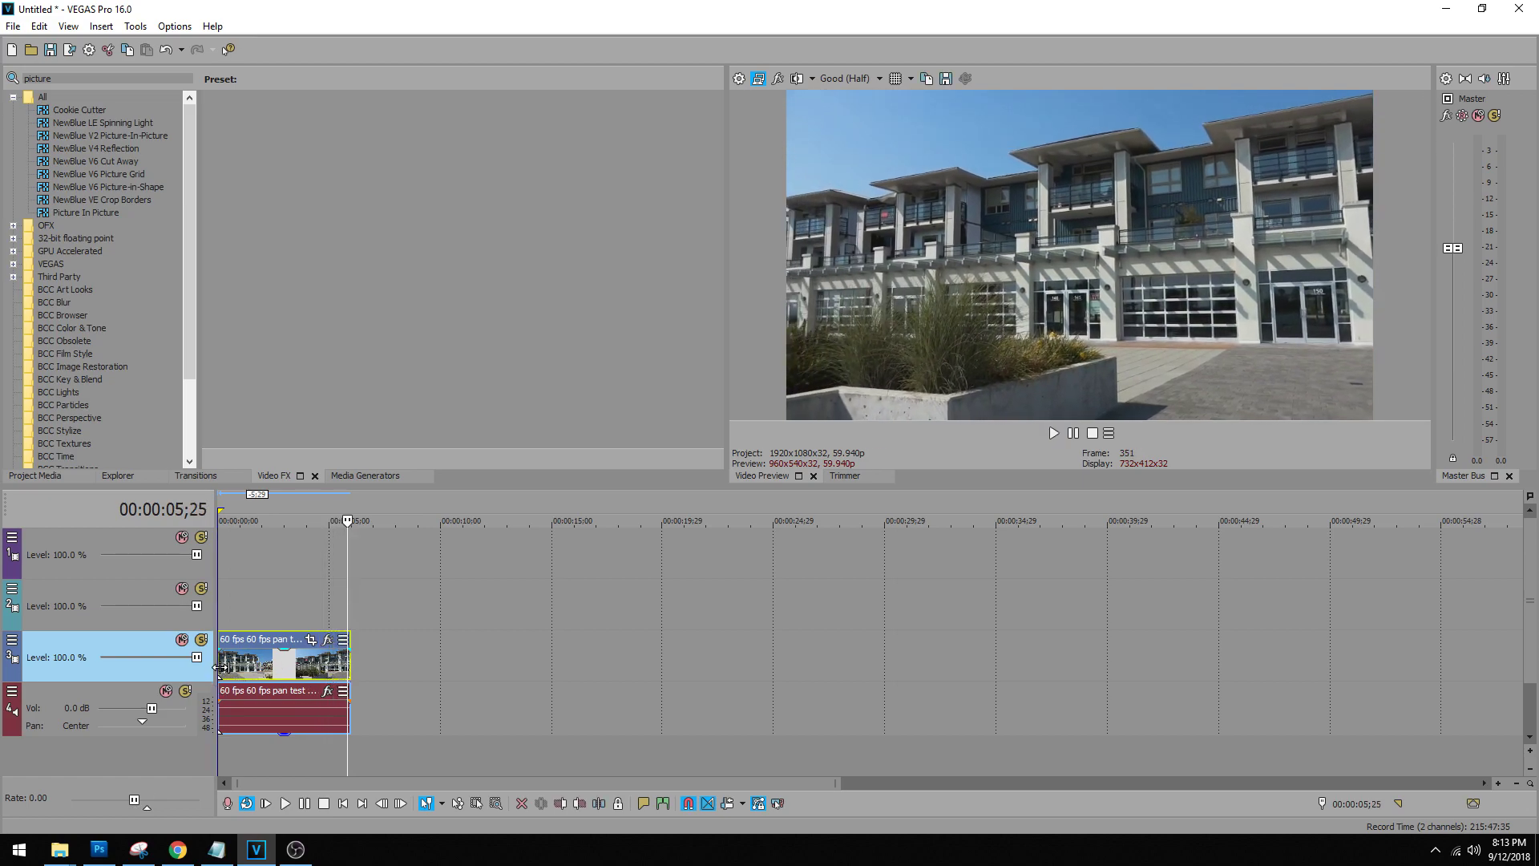
click(220, 665)
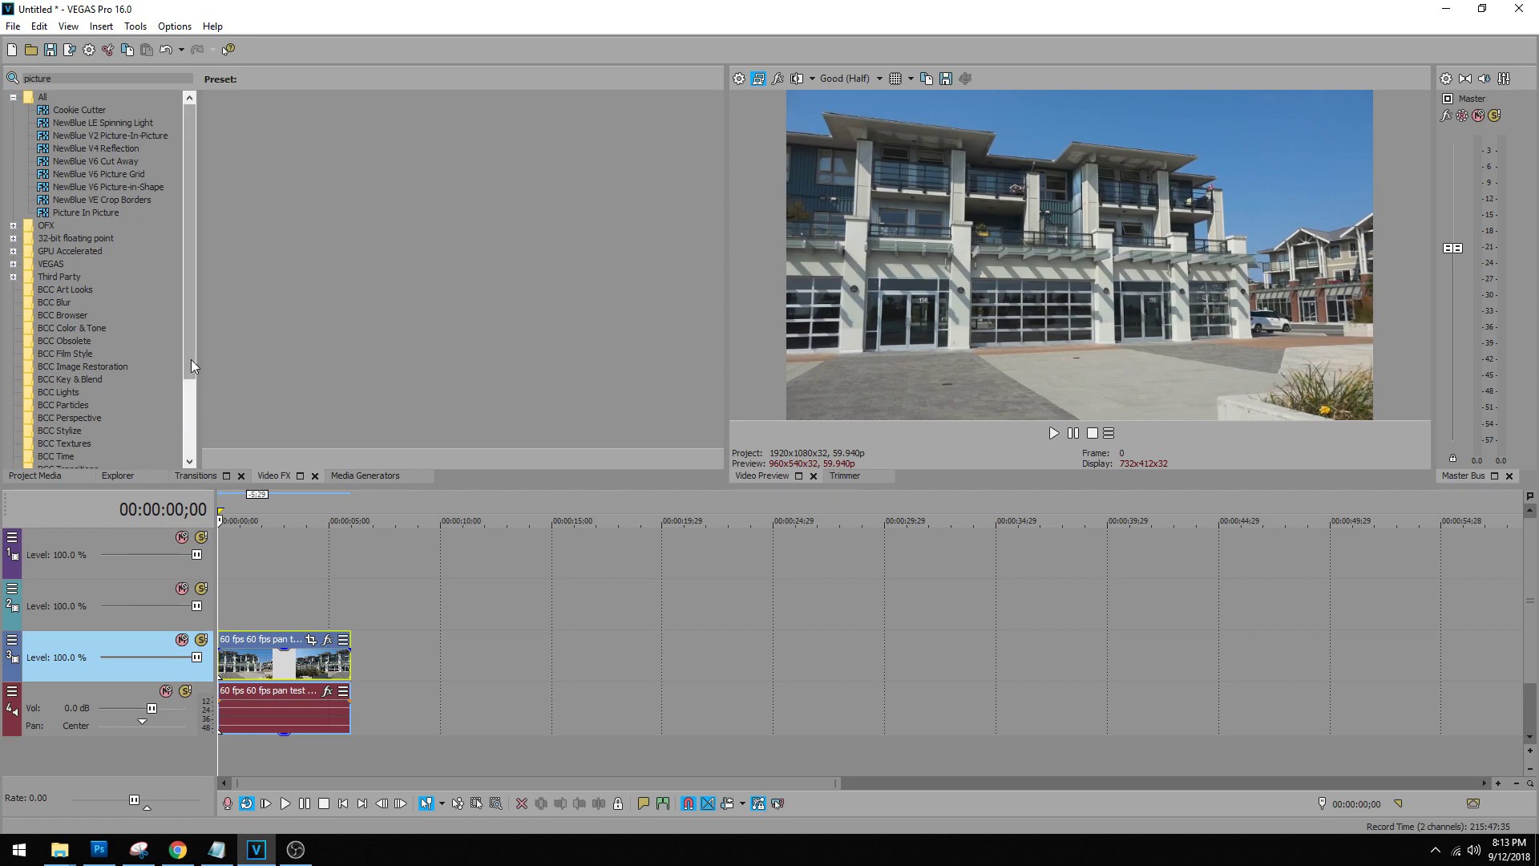
click(104, 78)
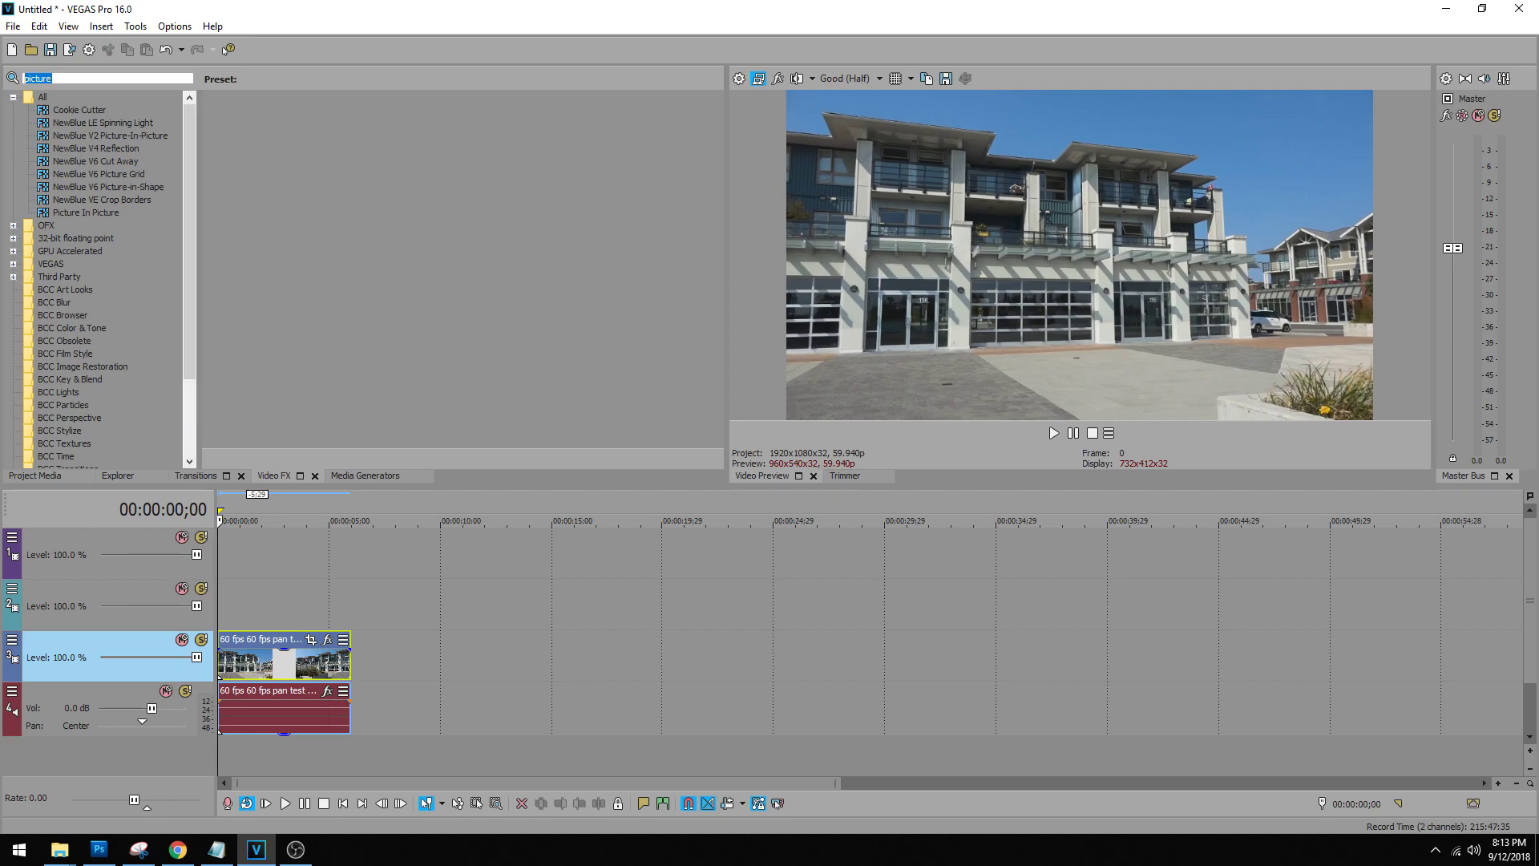
key(BackSpace)
drag(186, 117, 171, 281)
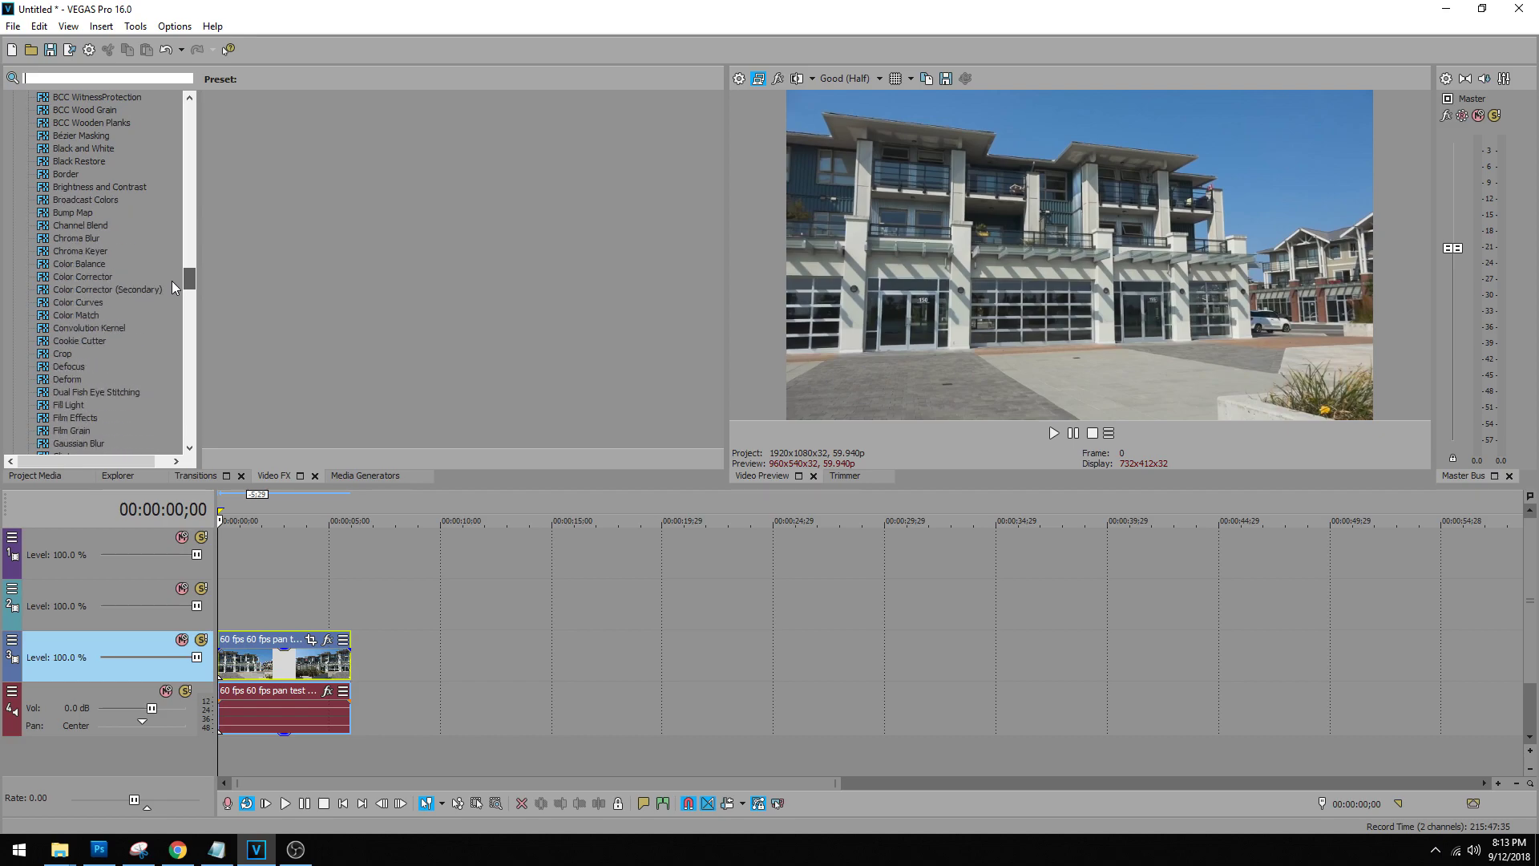
click(80, 135)
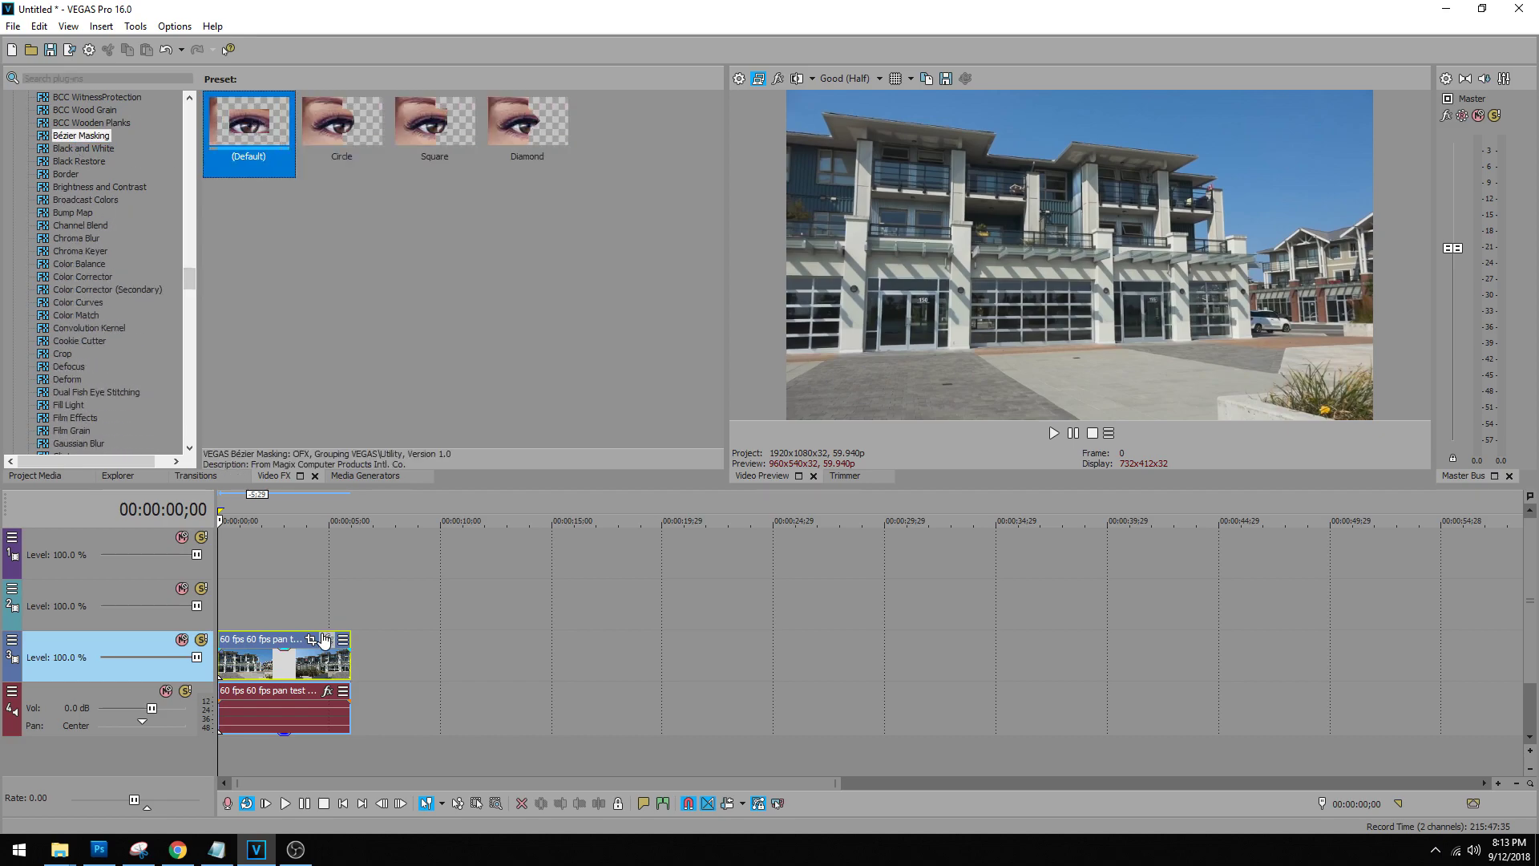
Copy the building clip onto track 2 and select the copy.
click(256, 661)
click(266, 710)
click(264, 667)
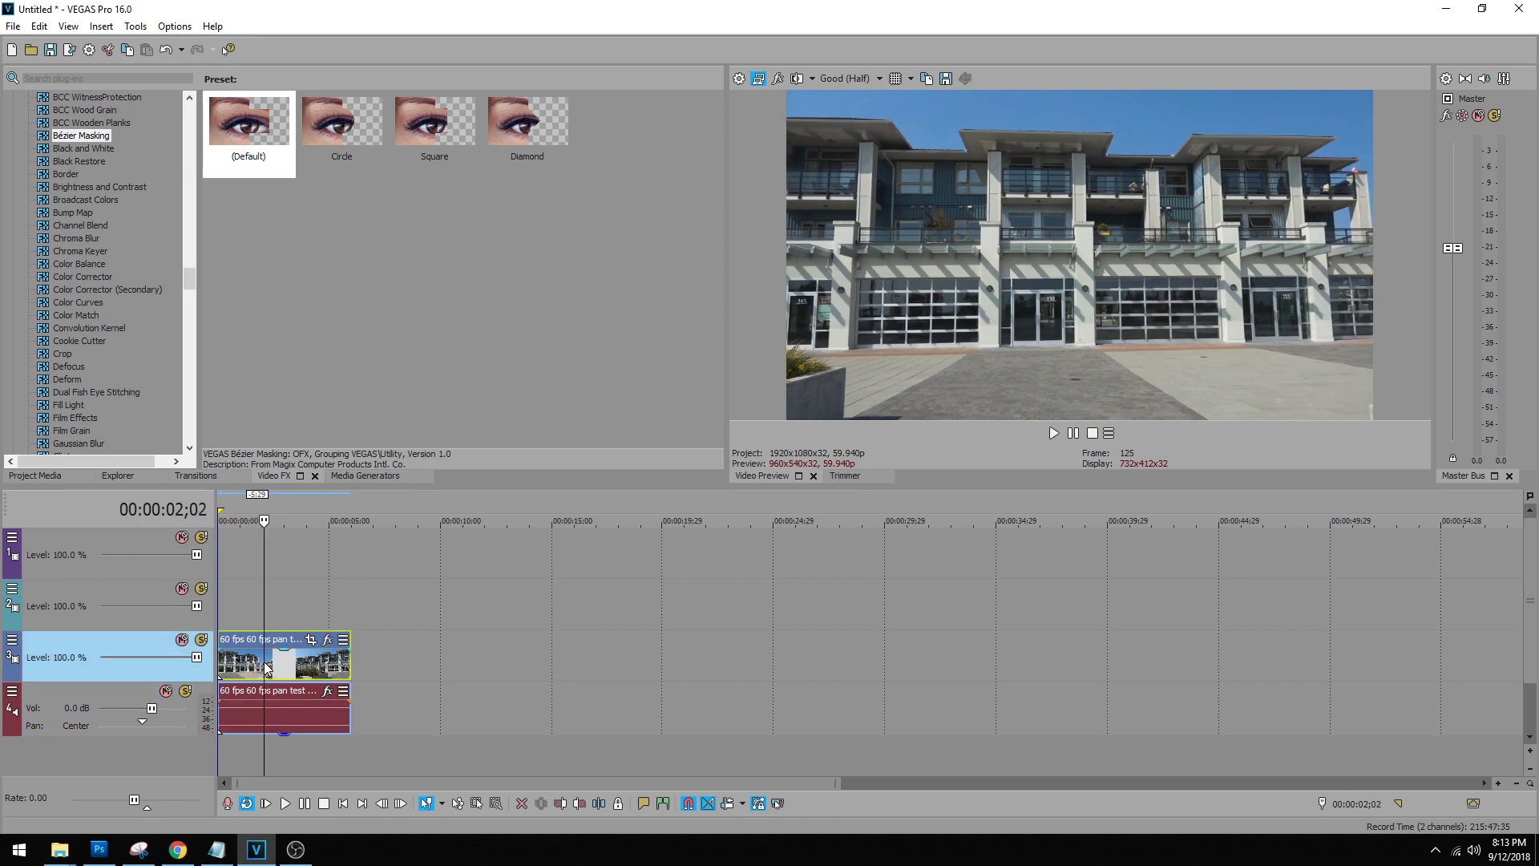
click(251, 672)
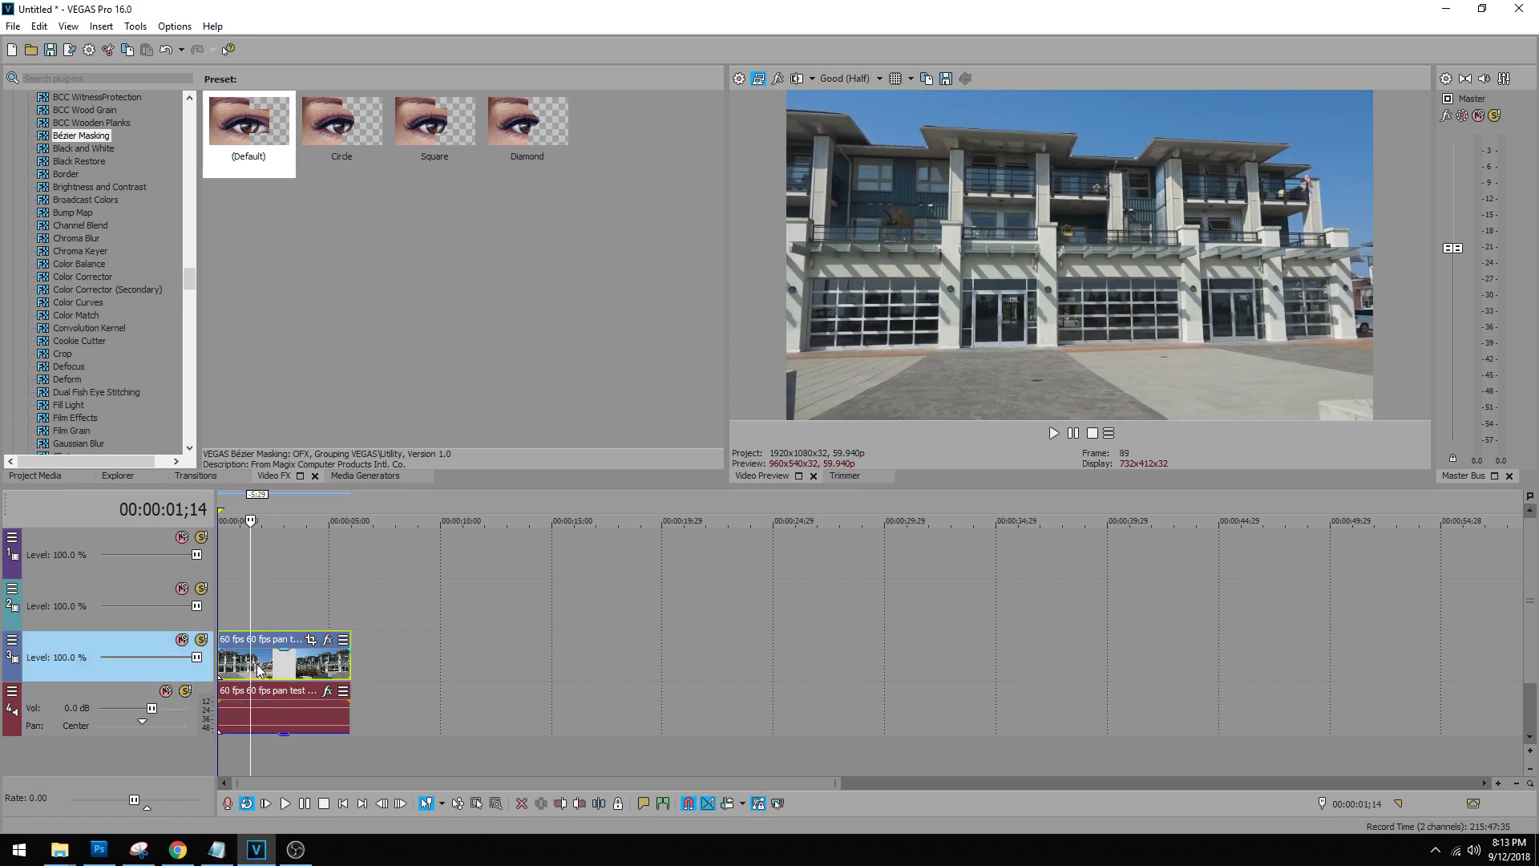
drag(267, 664, 269, 623)
click(267, 622)
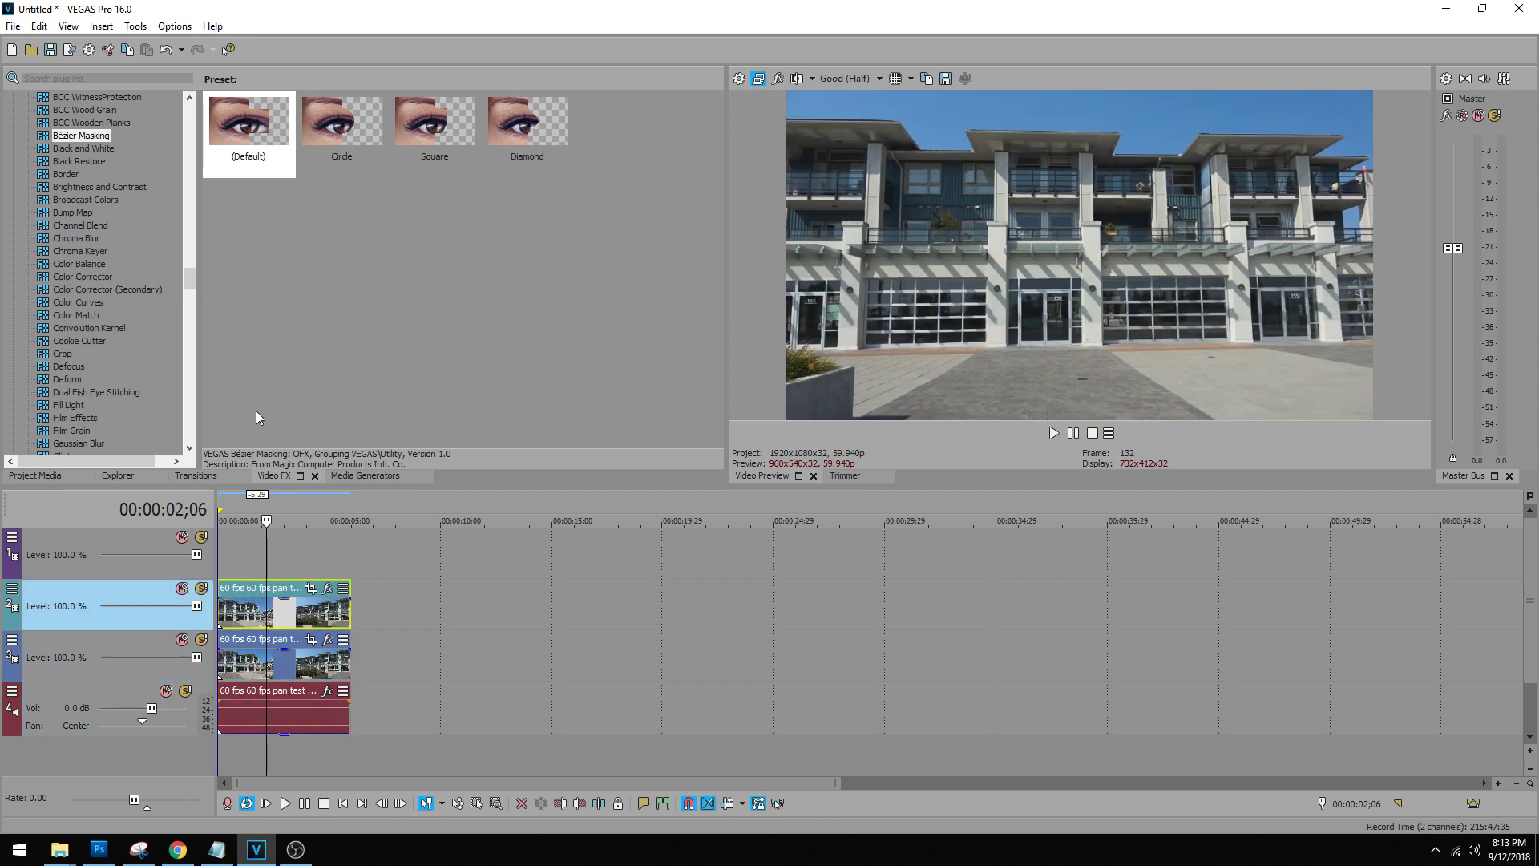
Apply the Default Bézier Masking preset to the copy and nudge the mask down-left.
drag(253, 133, 283, 618)
drag(998, 274, 976, 320)
drag(721, 731, 369, 347)
At frame 0, drag the tiny 0.022 × 0.022 mask left across the building onto a feature.
click(264, 541)
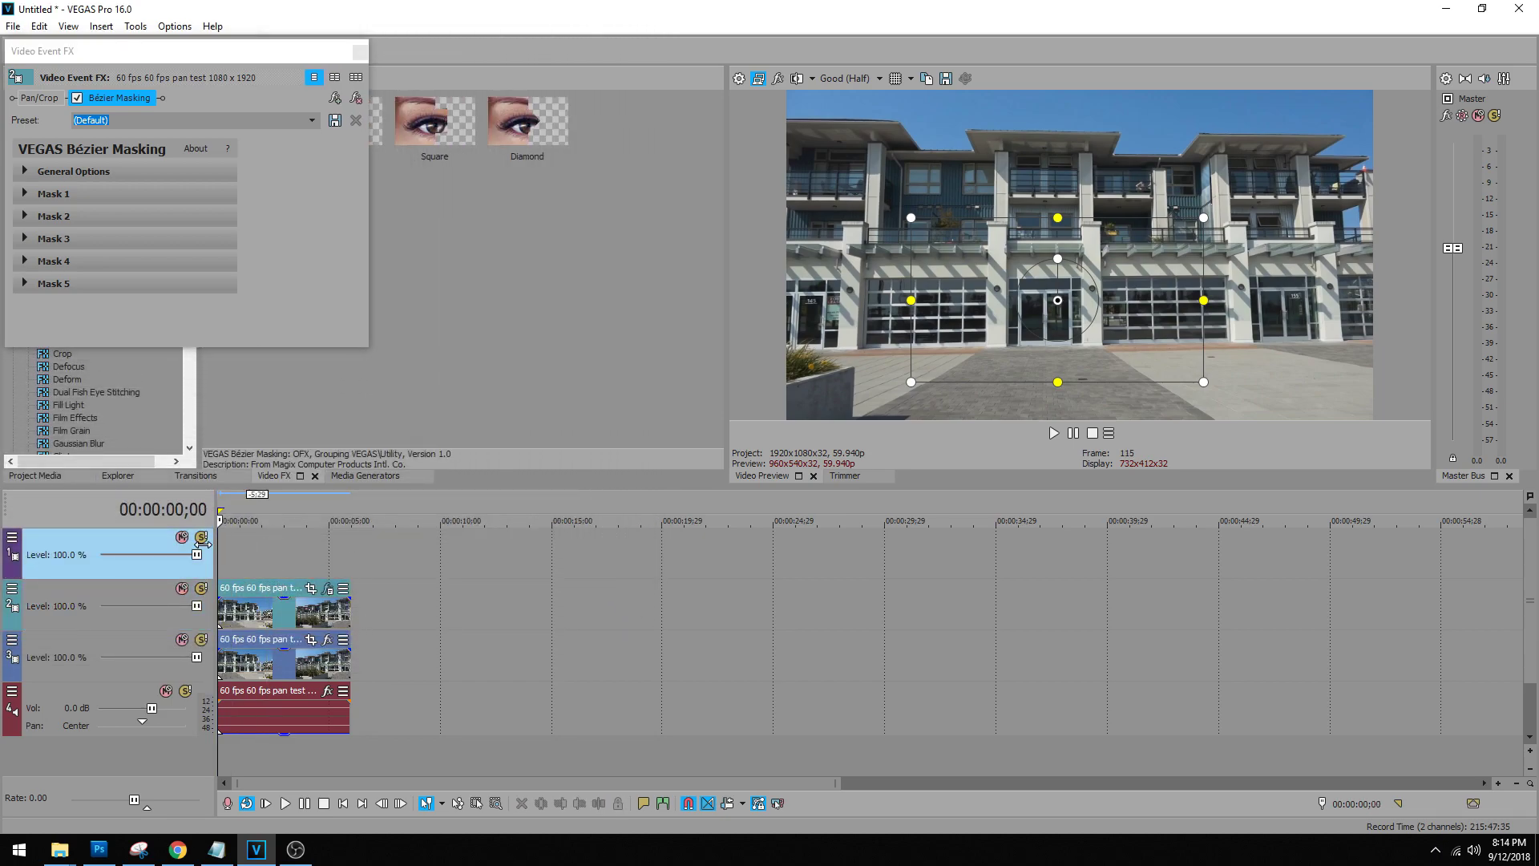
key(Home)
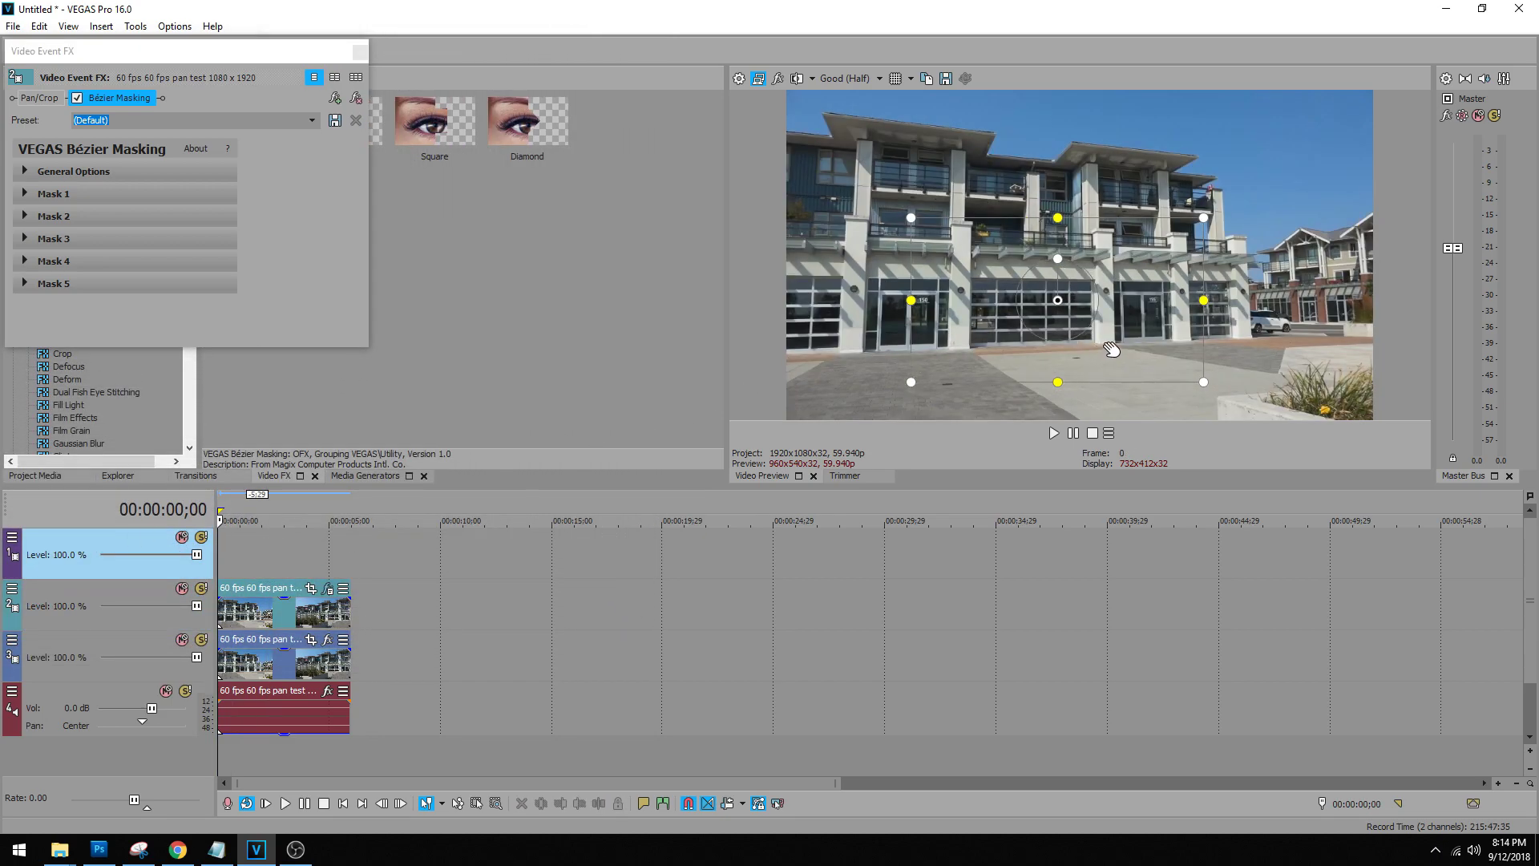
drag(1107, 347, 980, 344)
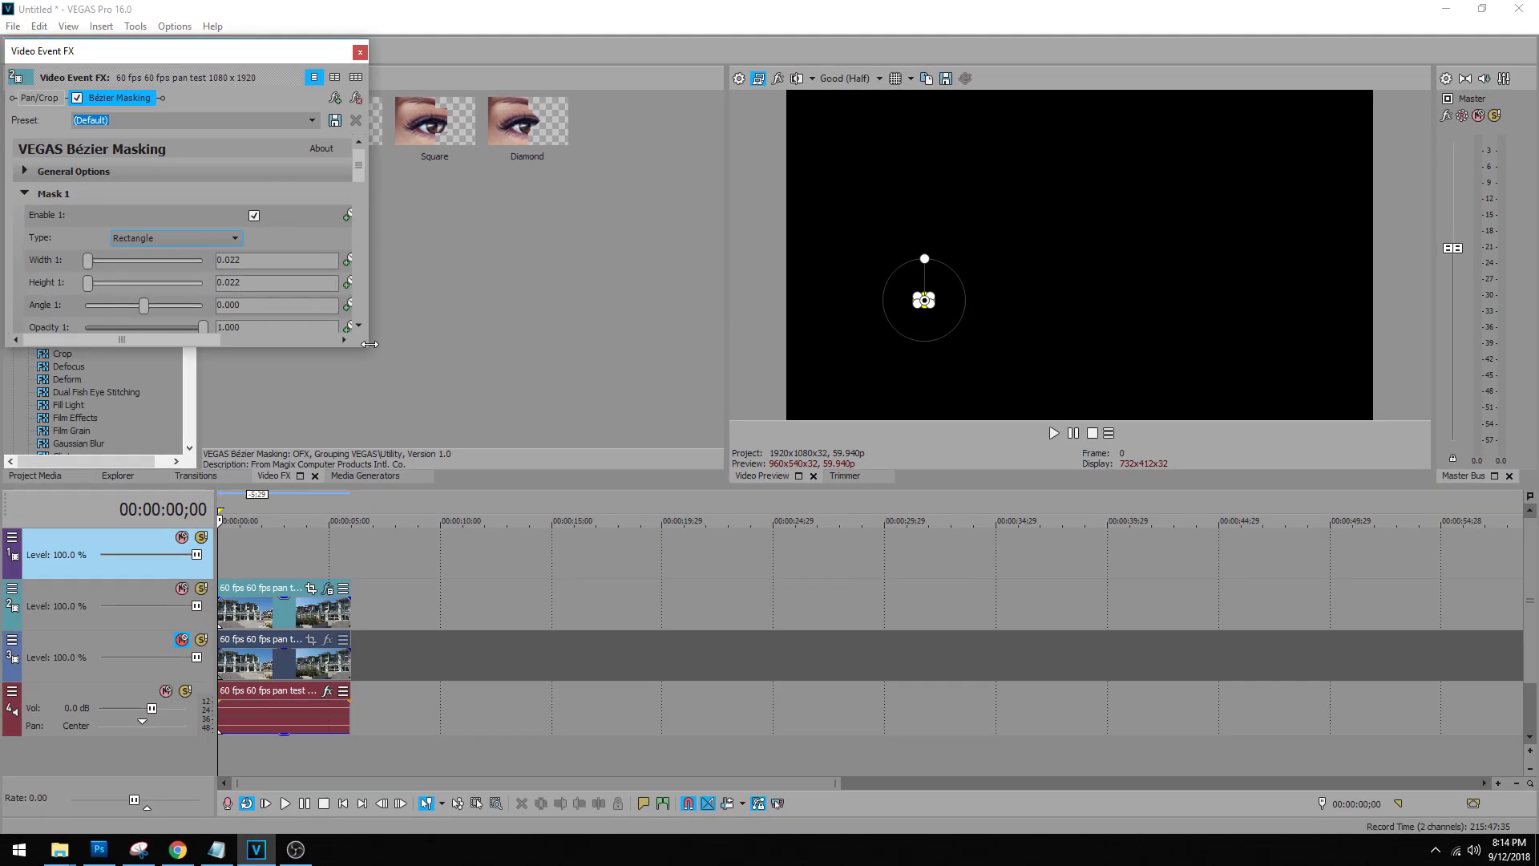
Run Mask 1 tracking through the clip so Location 1 is keyframed, then close the settings.
drag(369, 349, 568, 517)
click(36, 417)
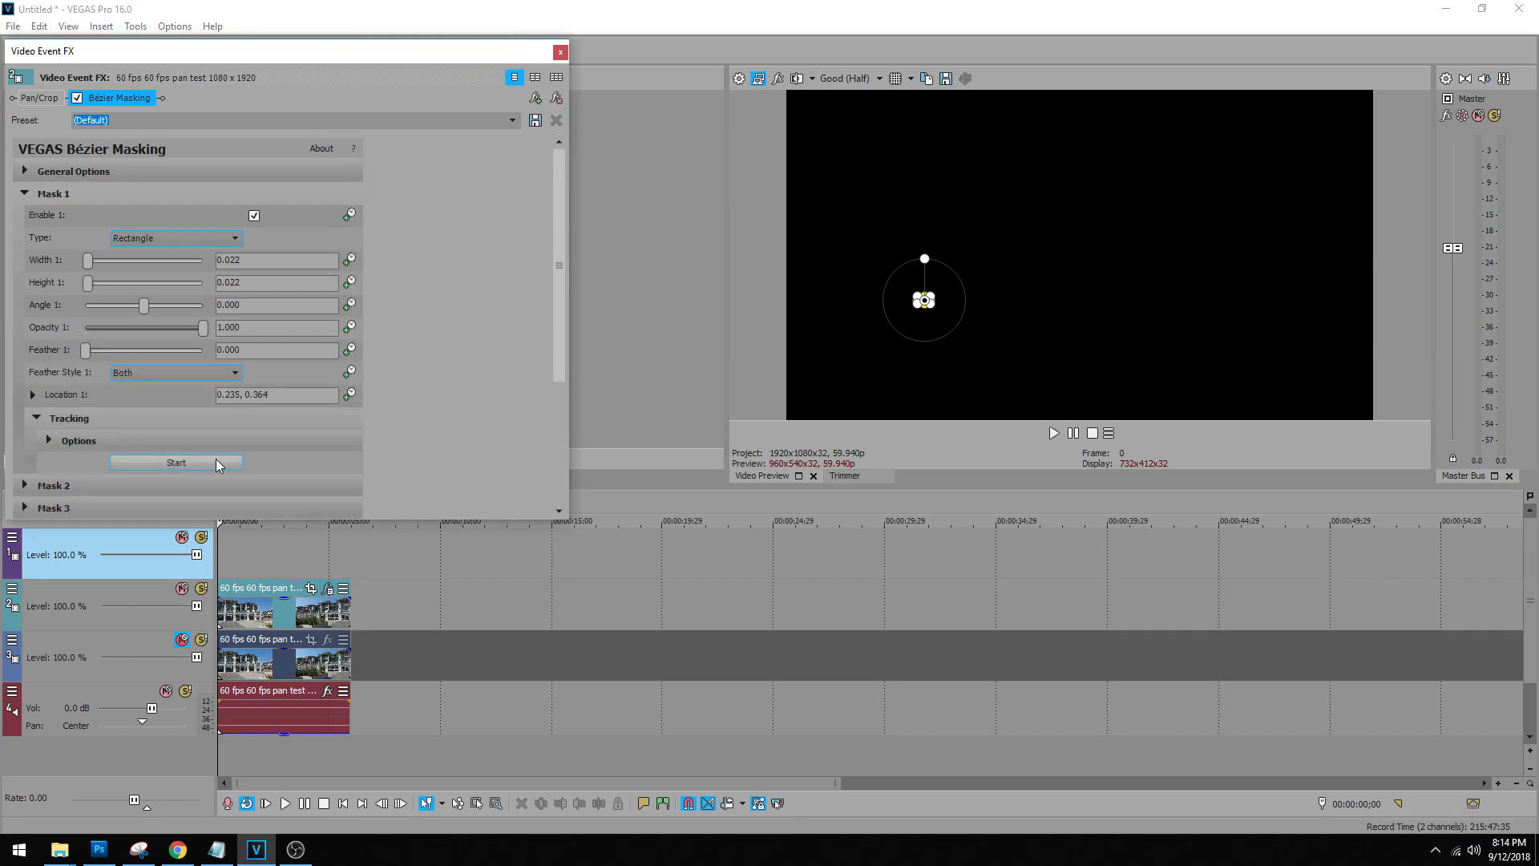
click(214, 460)
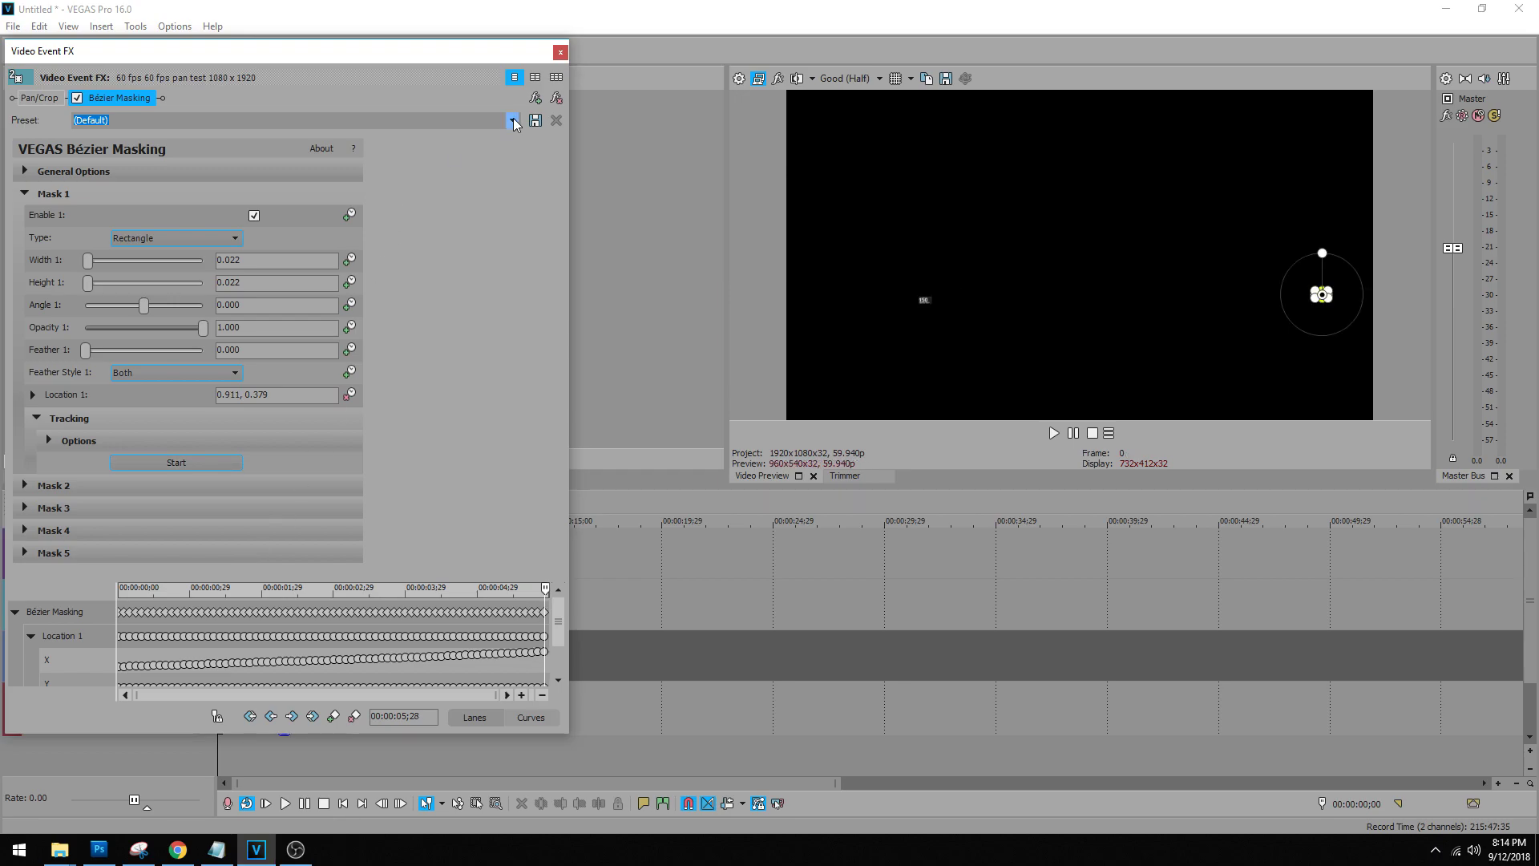
click(560, 52)
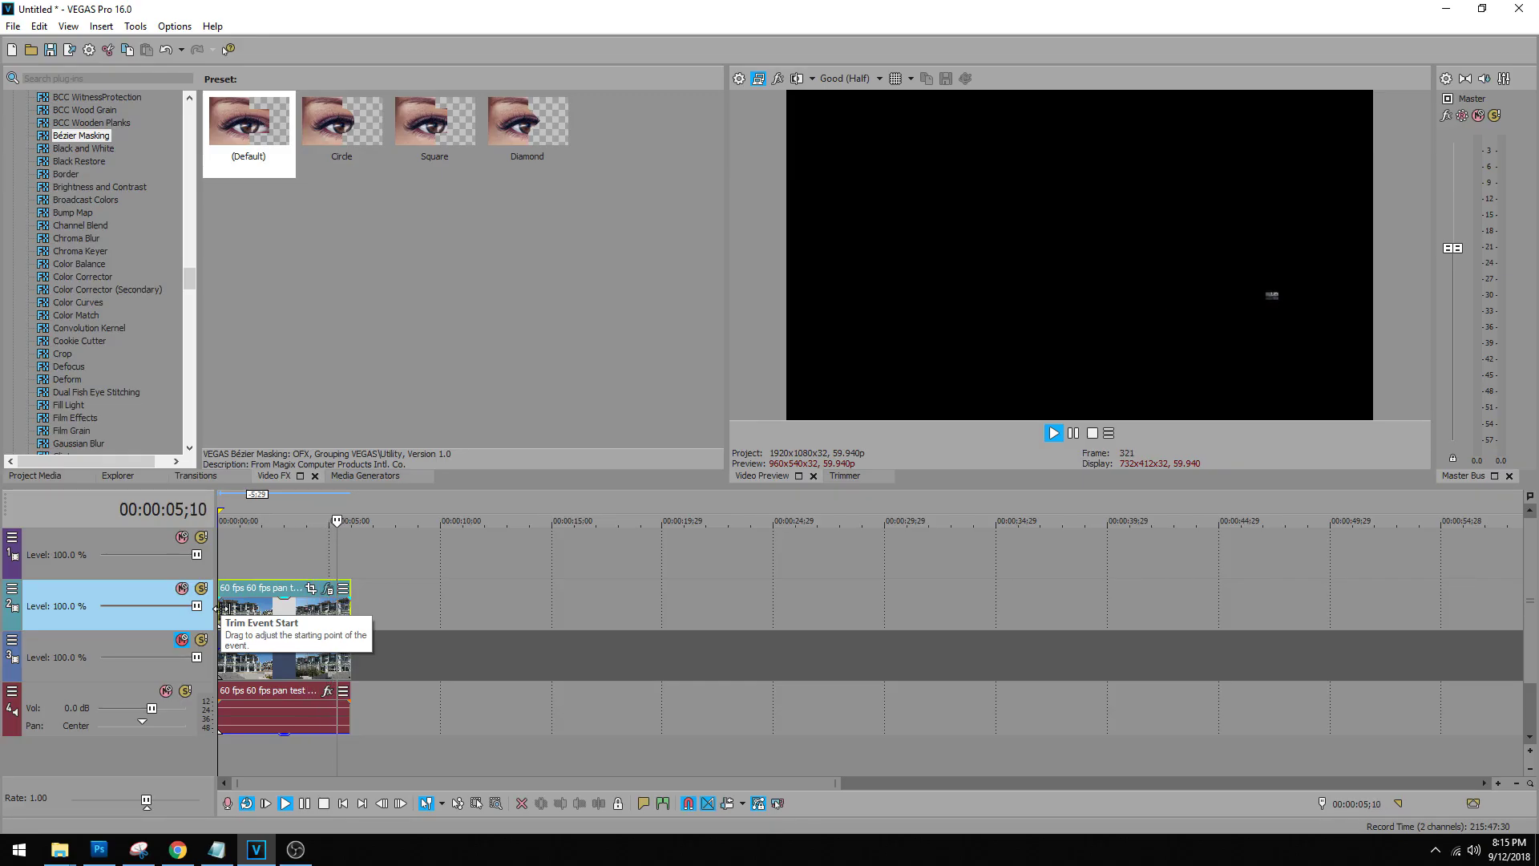
Stop playback and place the Reddit_logo image from File Explorer at the start of track 1.
key(space)
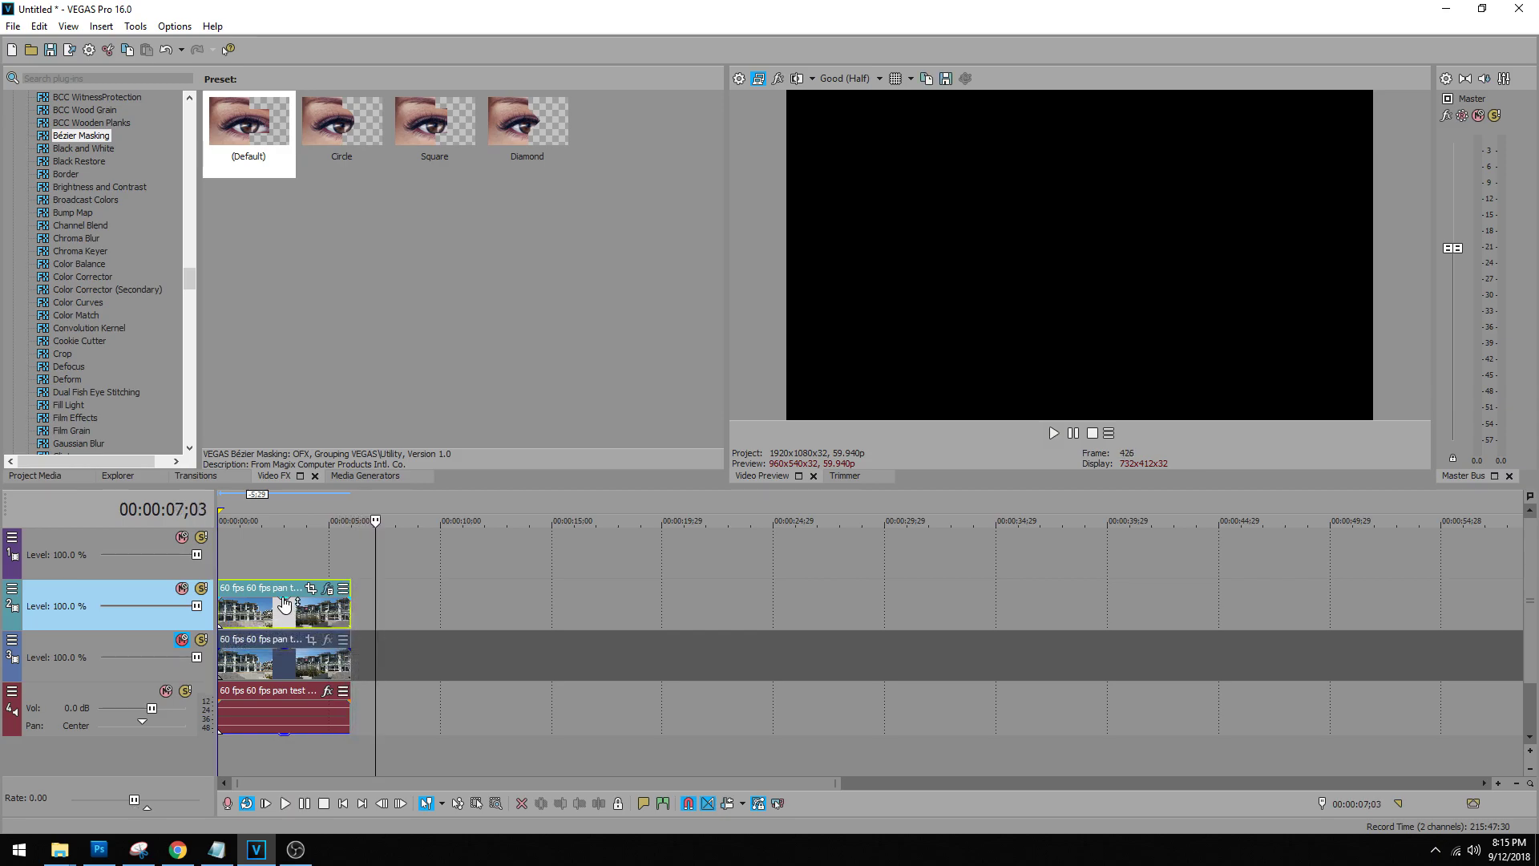
click(218, 553)
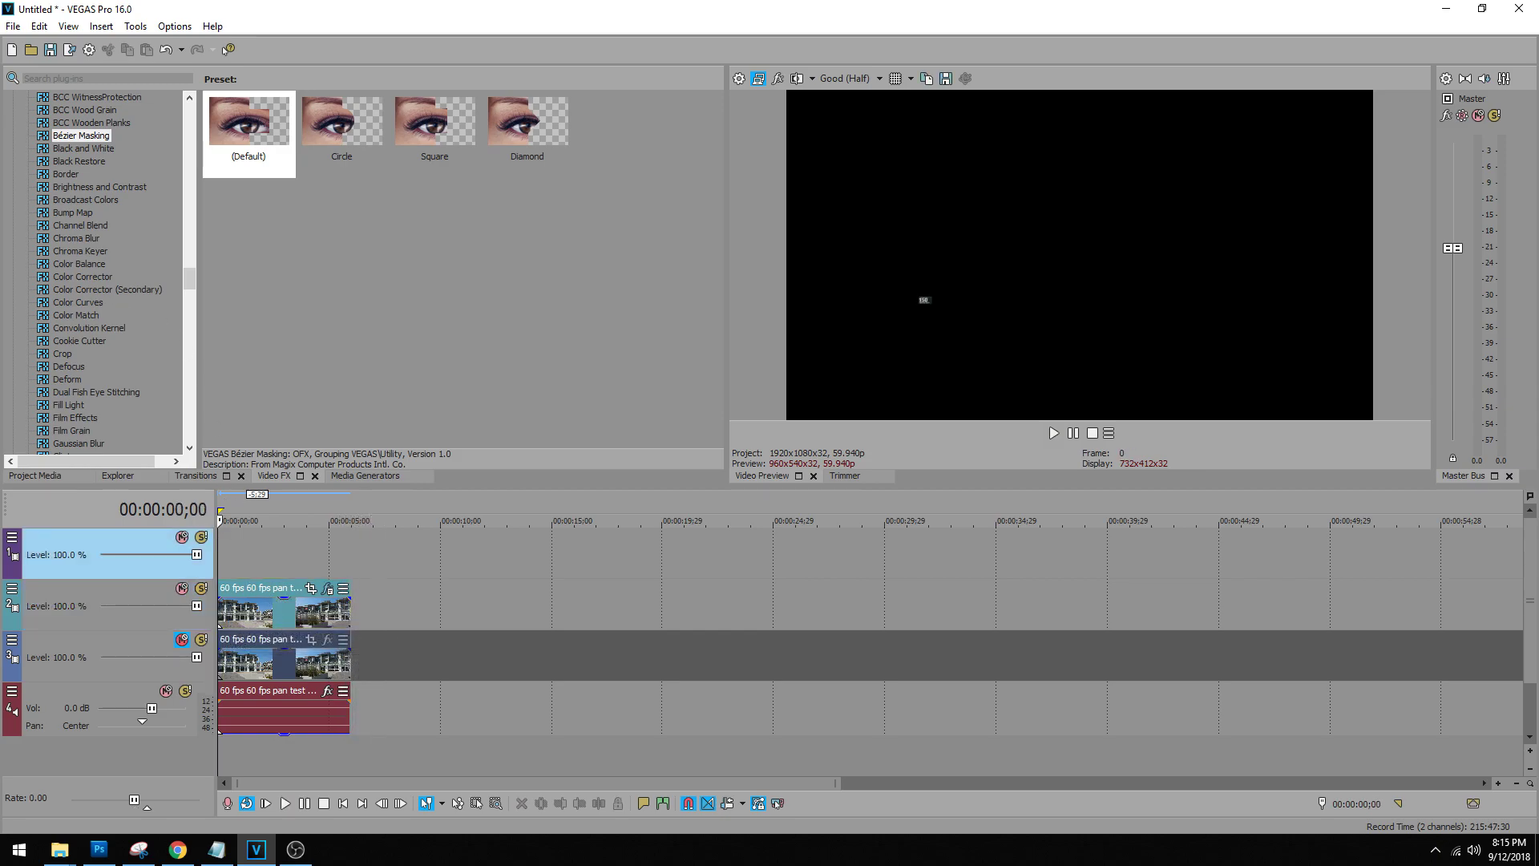
click(59, 849)
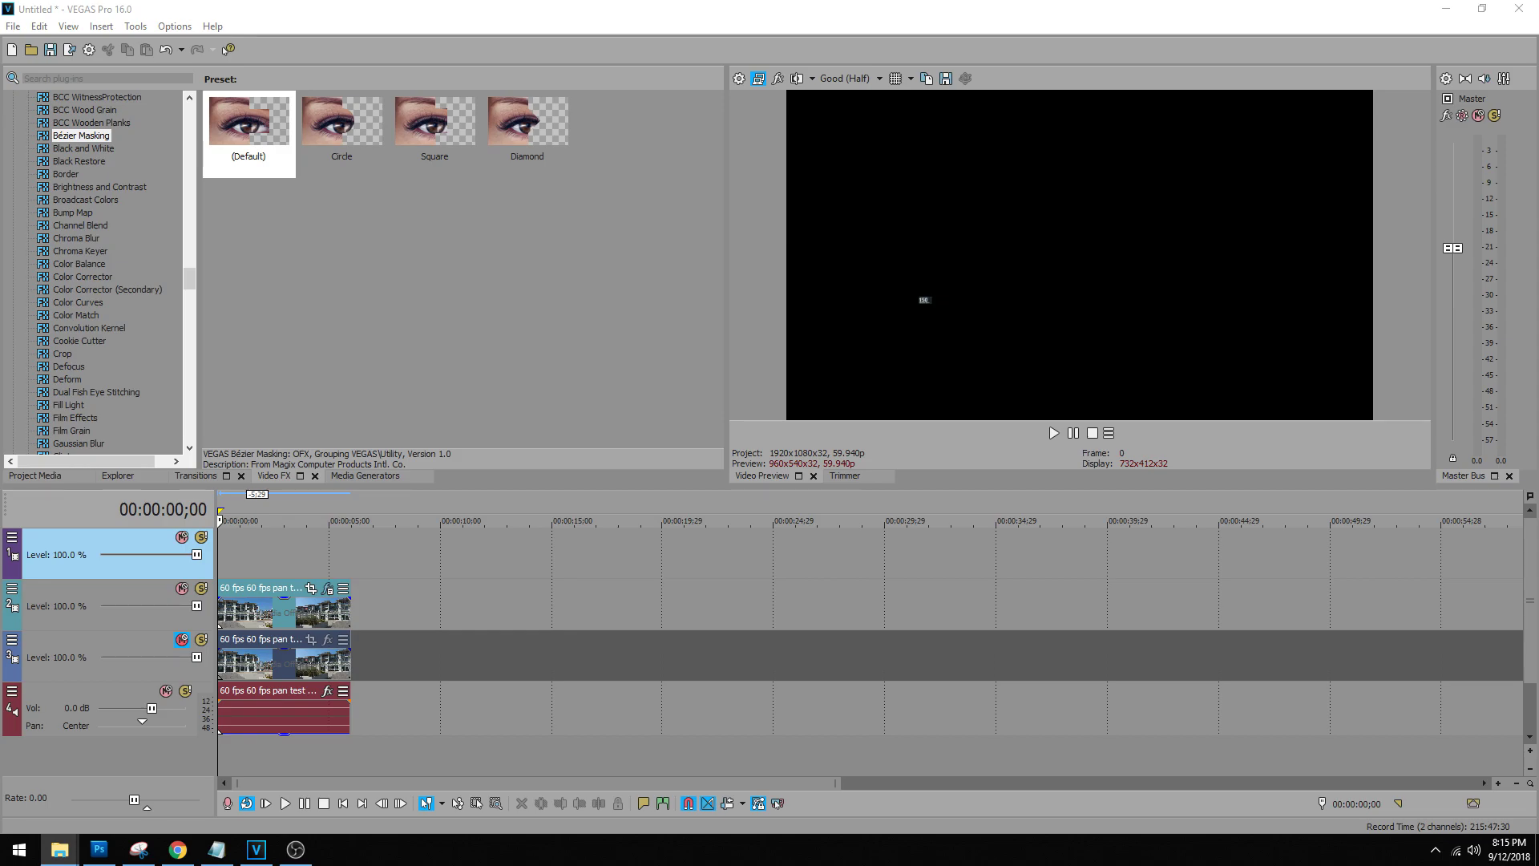
drag(50, 463, 350, 561)
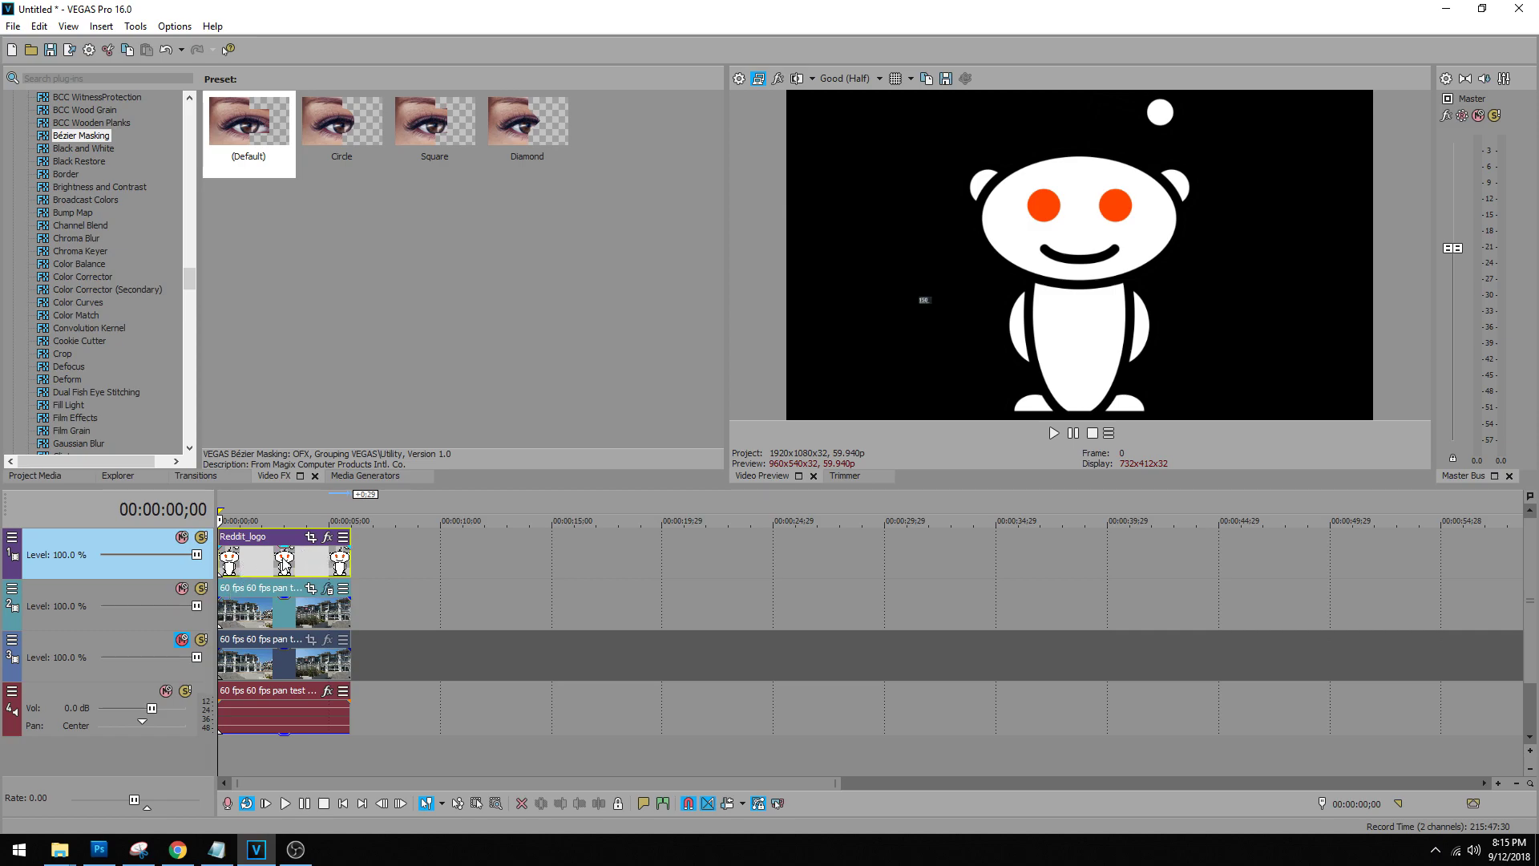
Set the logo's Pan/Crop to 1920 × 1080, then enlarge the crop box to shrink the logo.
click(311, 536)
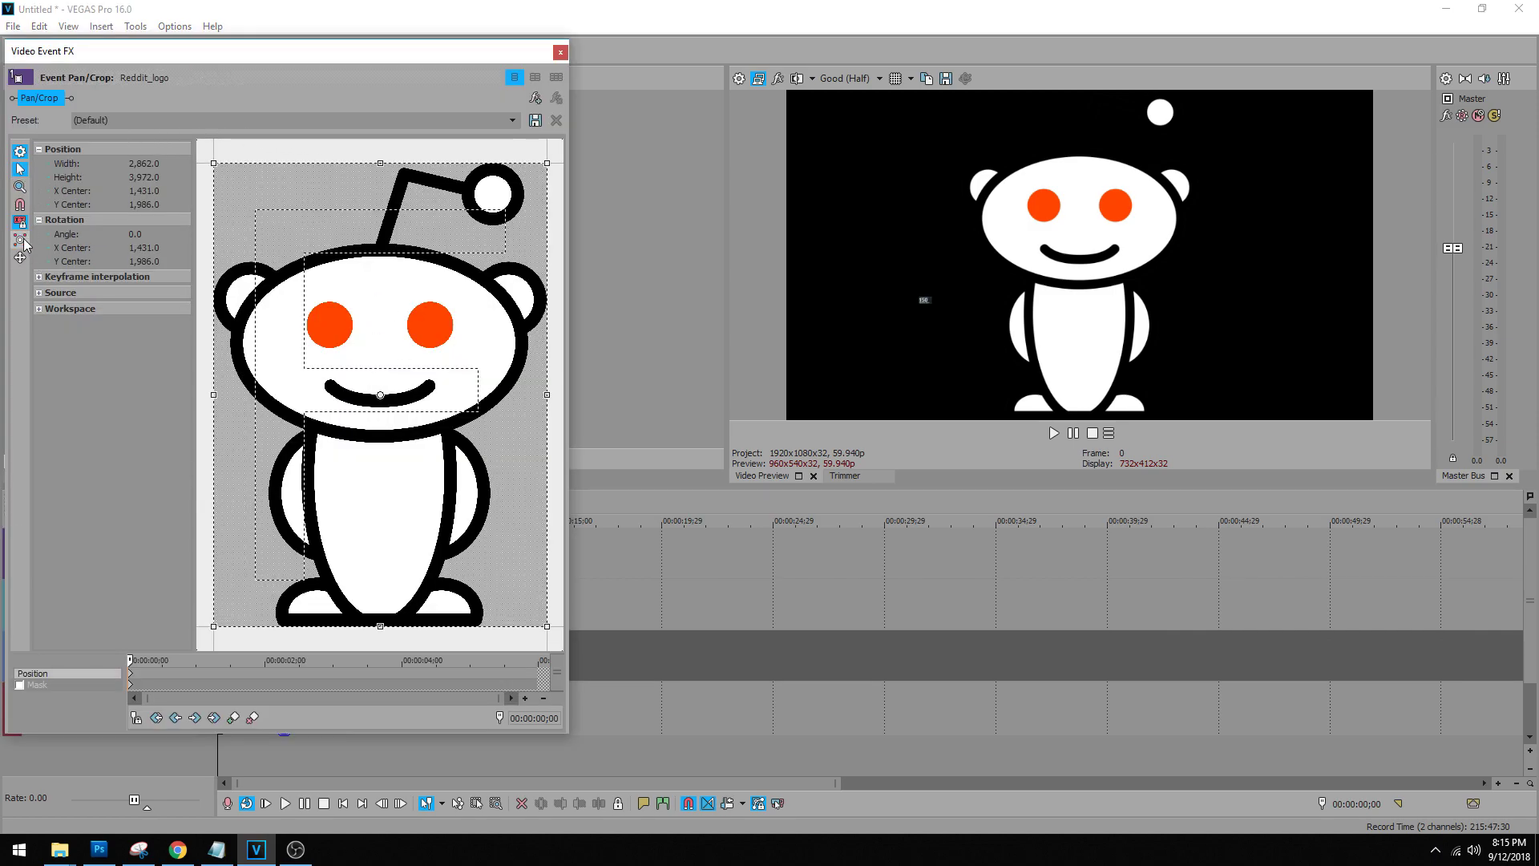
click(146, 163)
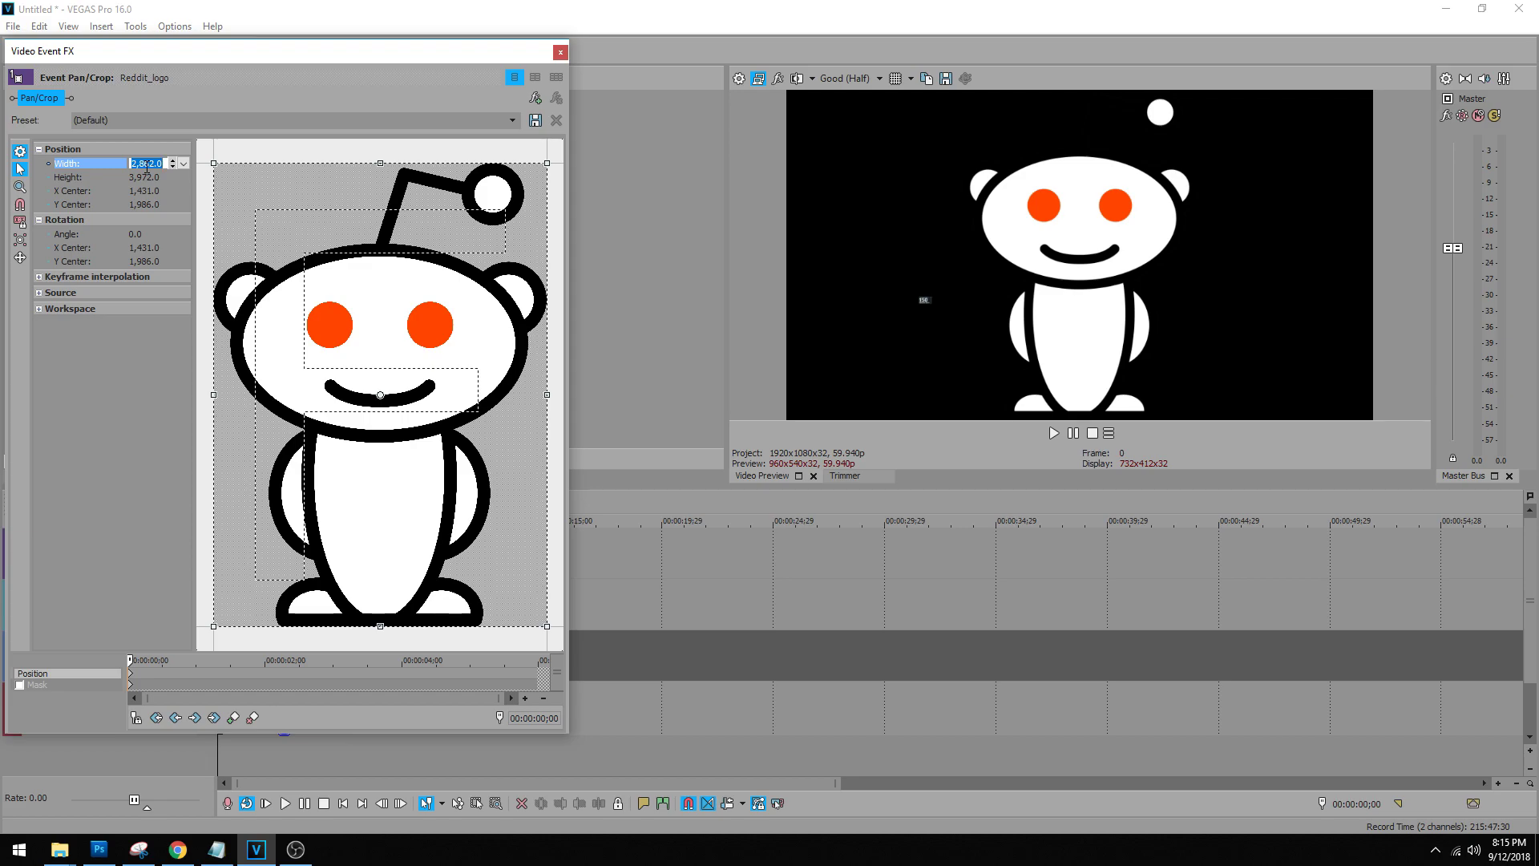
text(1920)
key(Tab)
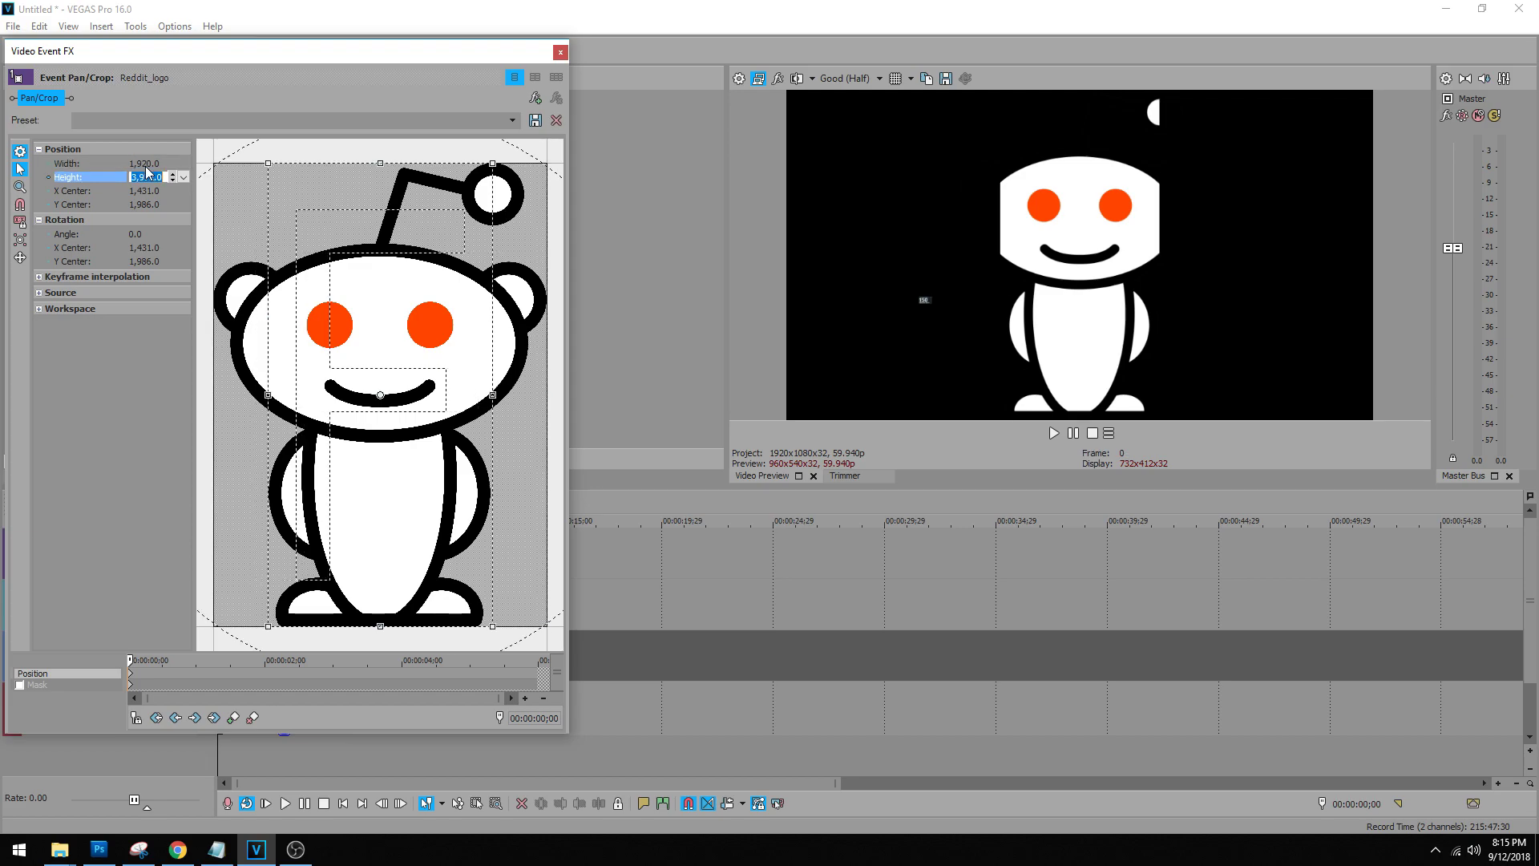
key(Tab)
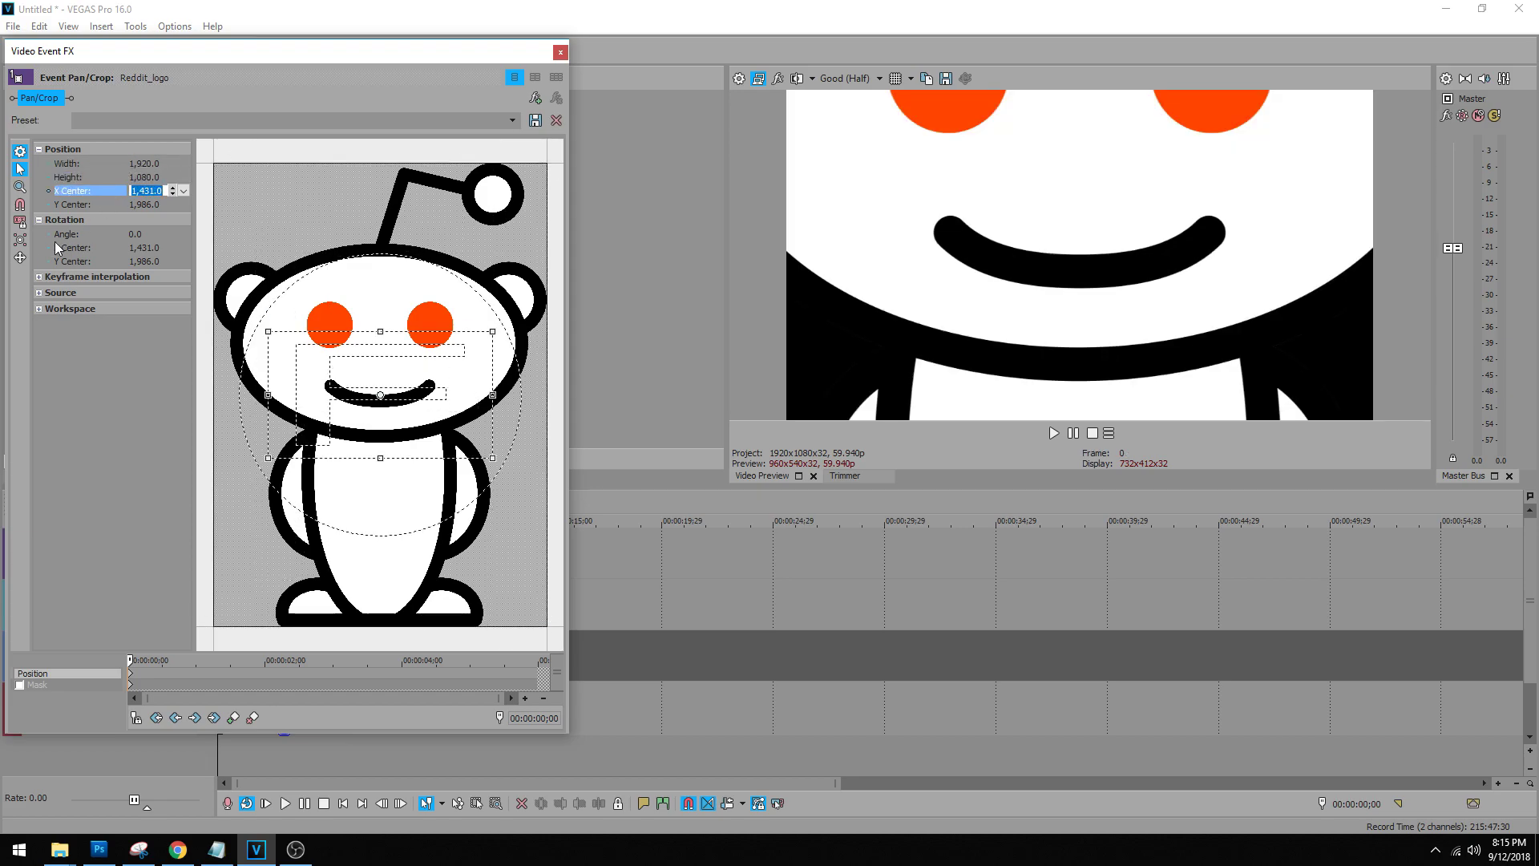
key(Return)
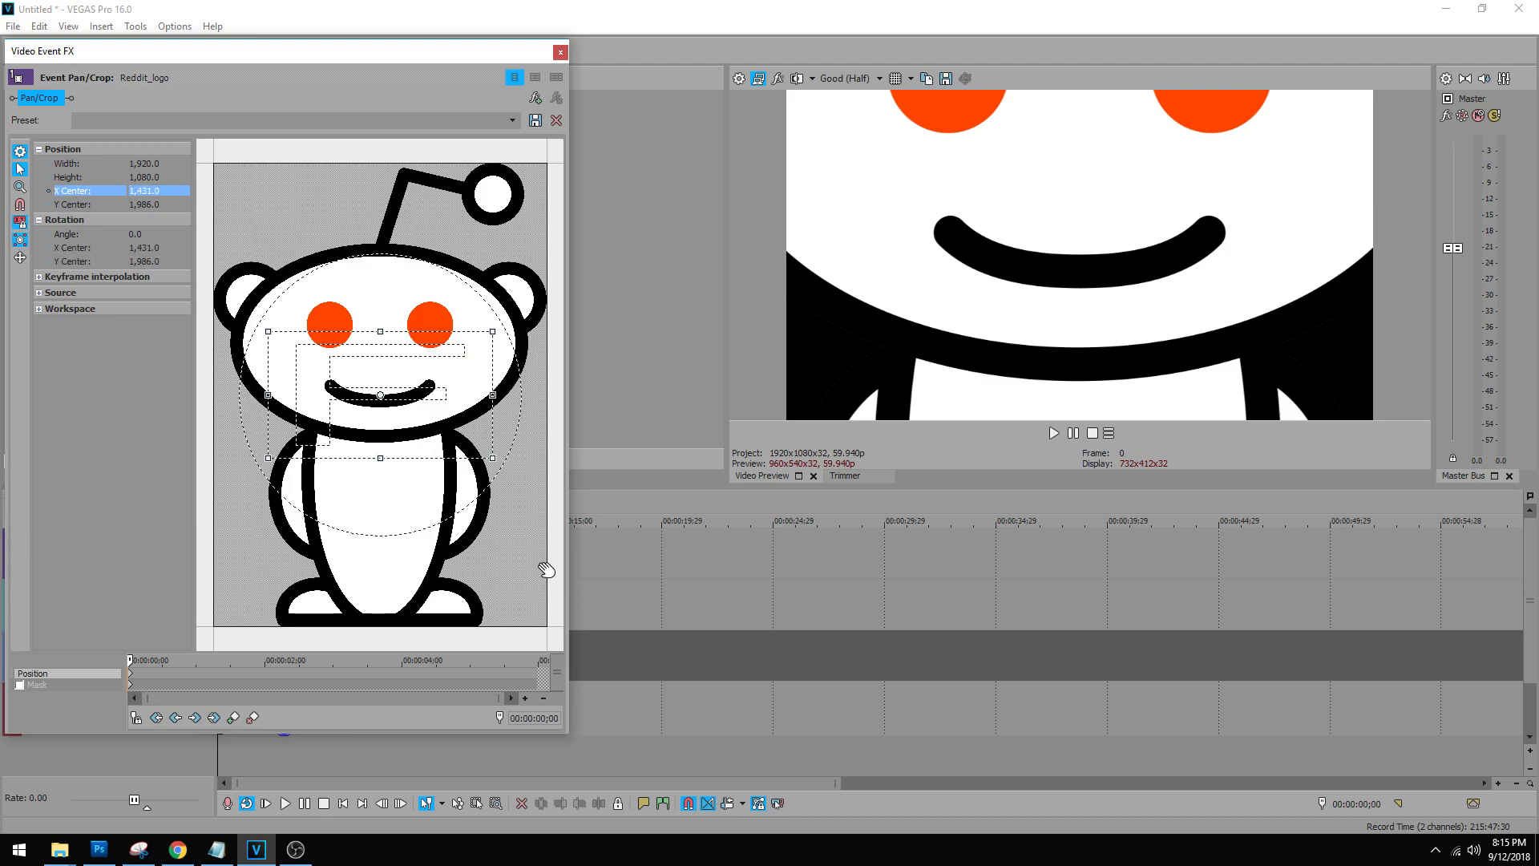
drag(491, 461, 1513, 860)
scroll(481, 456, down, 5)
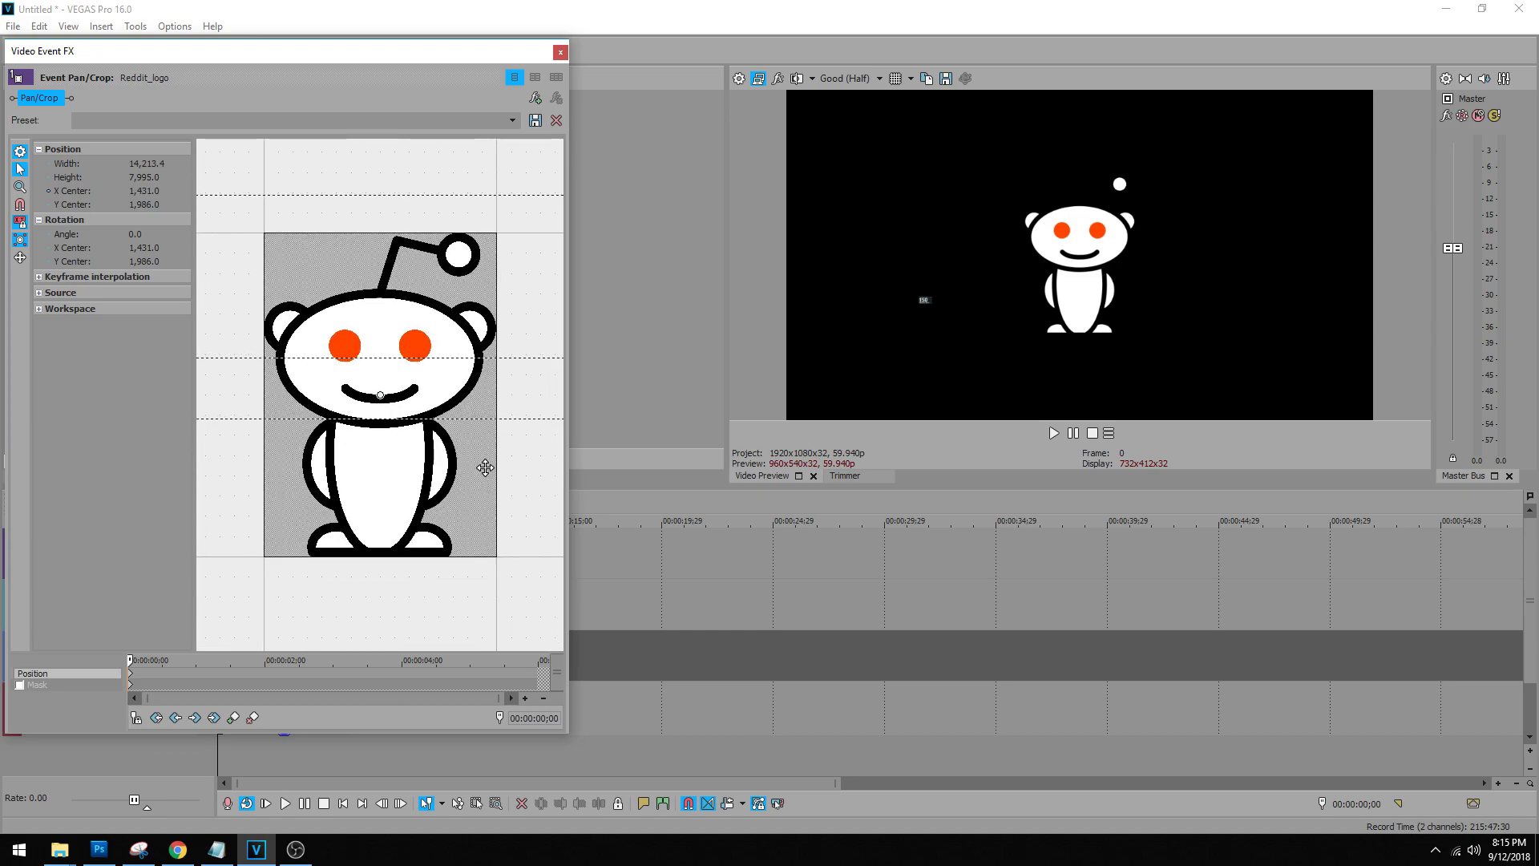
Close Pan/Crop and unmute the building footage track so it shows.
click(560, 52)
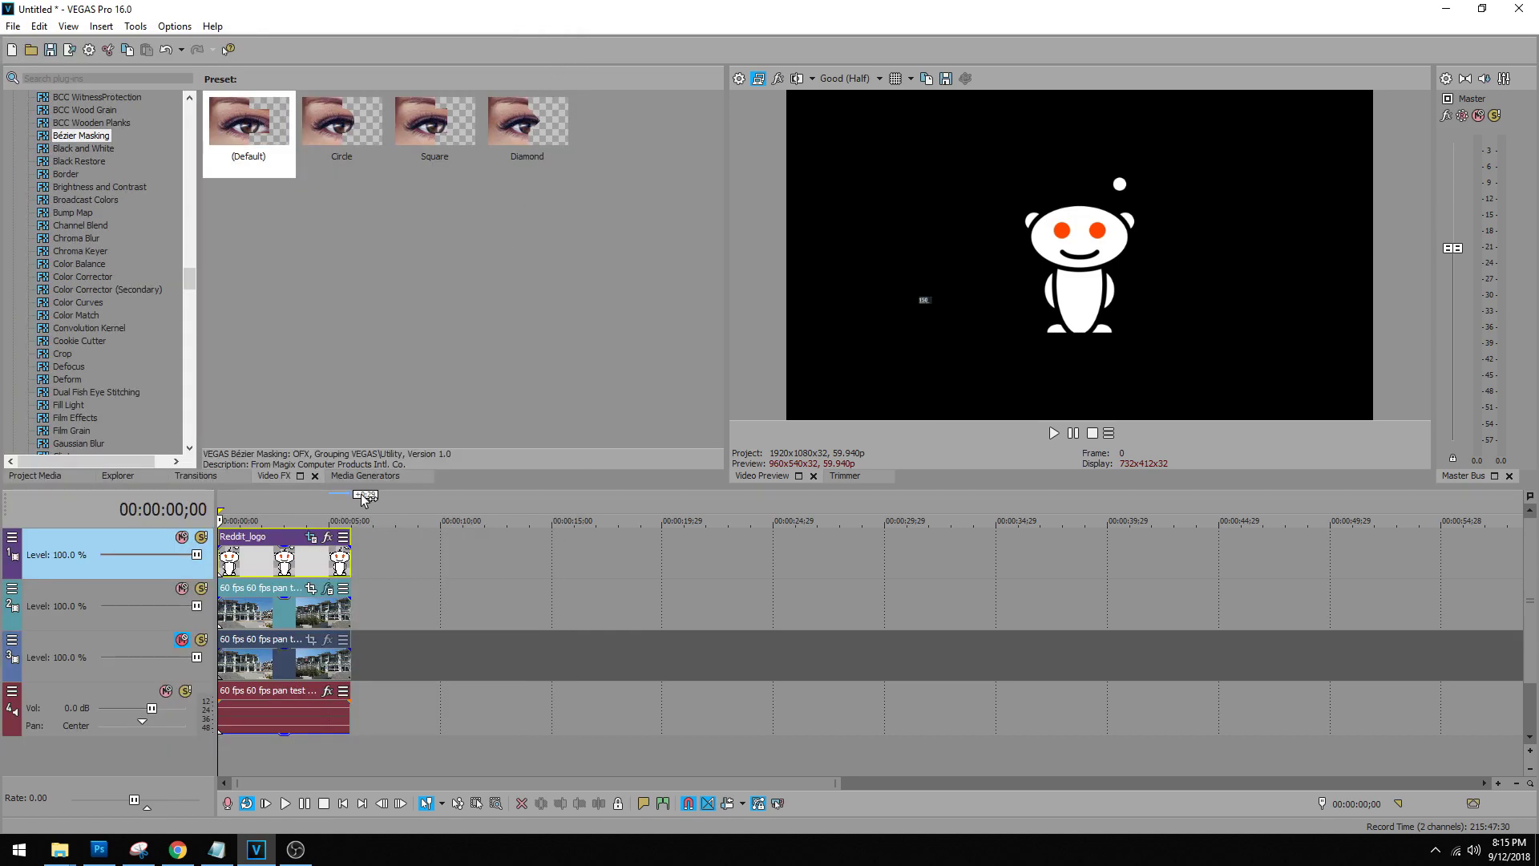
click(182, 640)
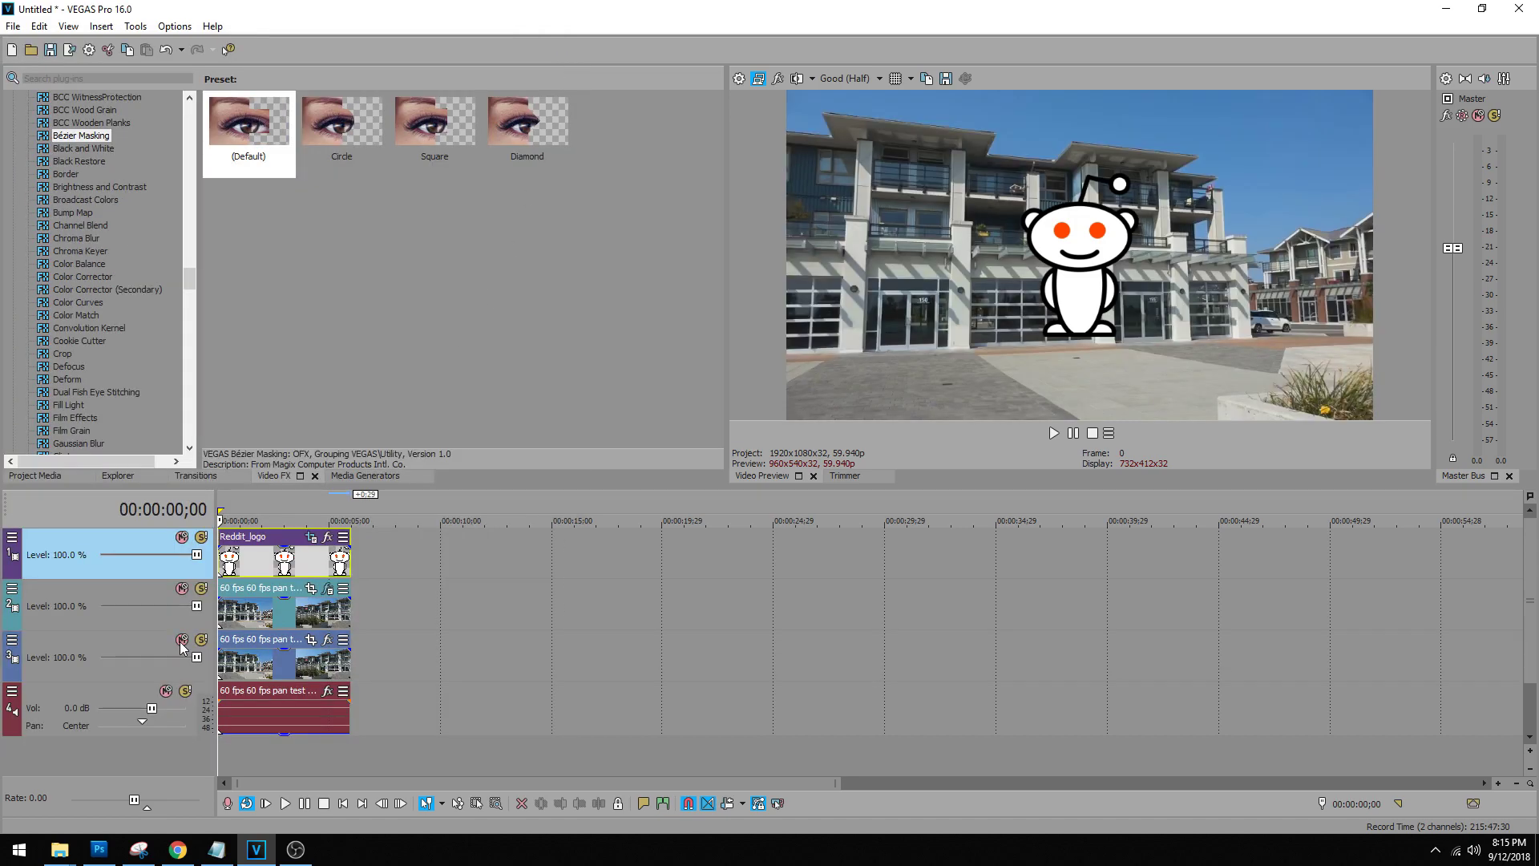
scroll(150, 251, down, 15)
scroll(123, 301, down, 7)
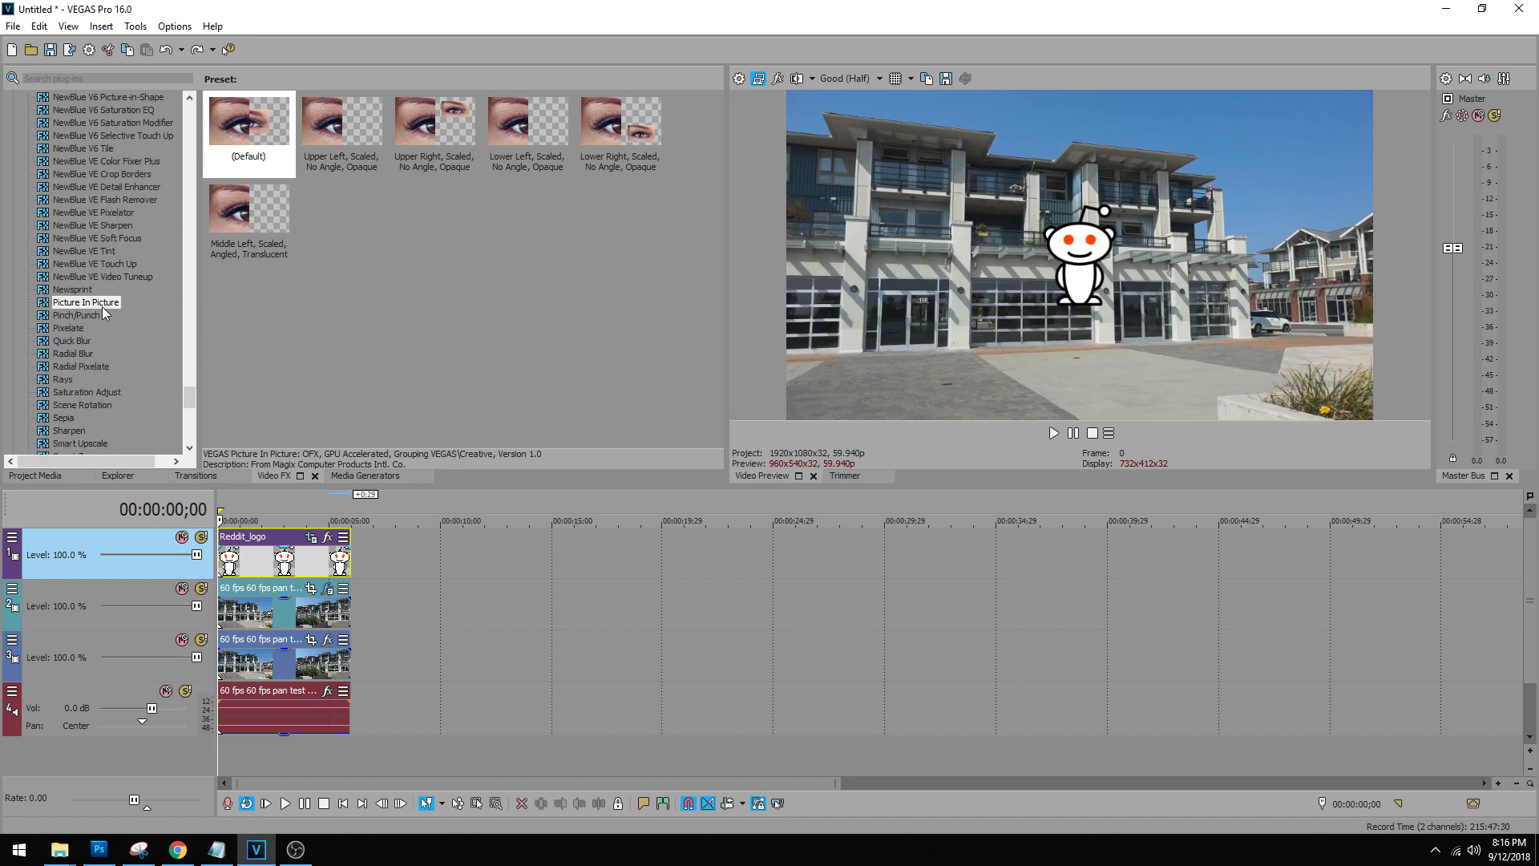
Apply the Default Picture In Picture preset to Reddit_logo with scale 1.000.
click(239, 132)
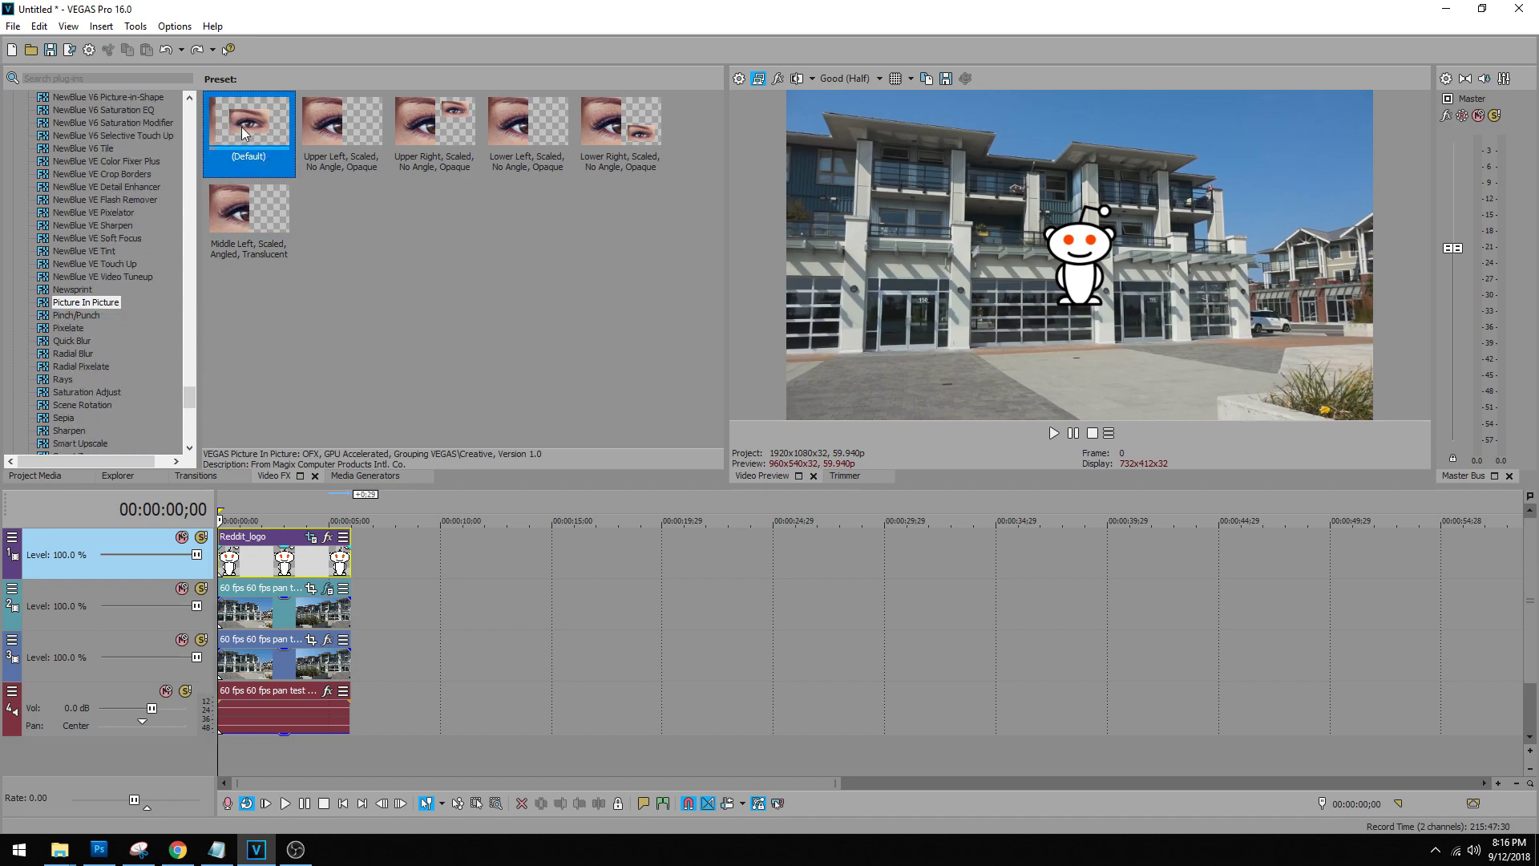
drag(242, 127, 256, 554)
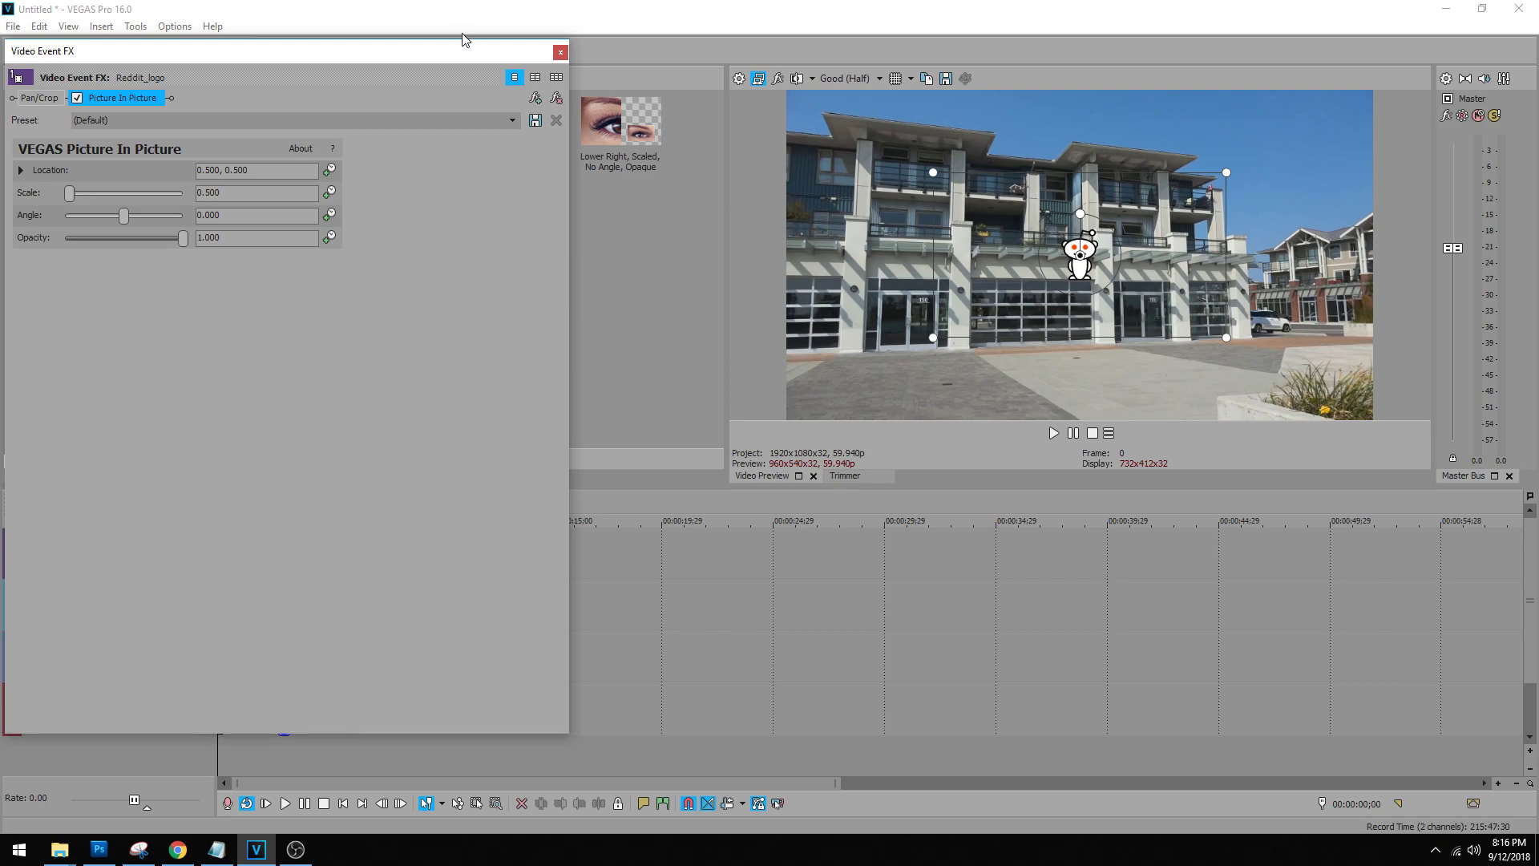
drag(69, 194, 247, 201)
text(1)
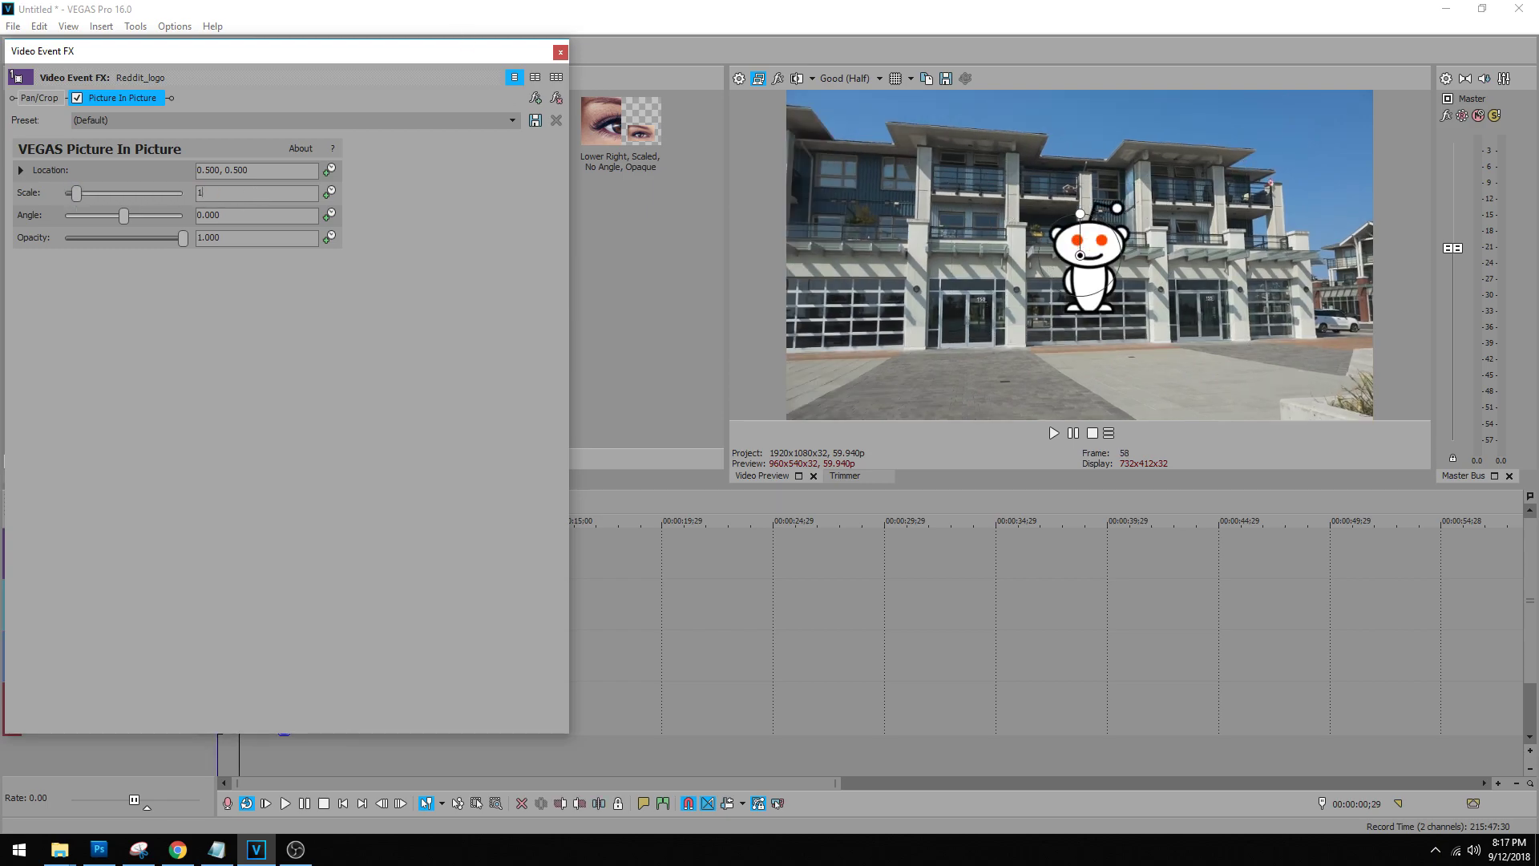
key(Return)
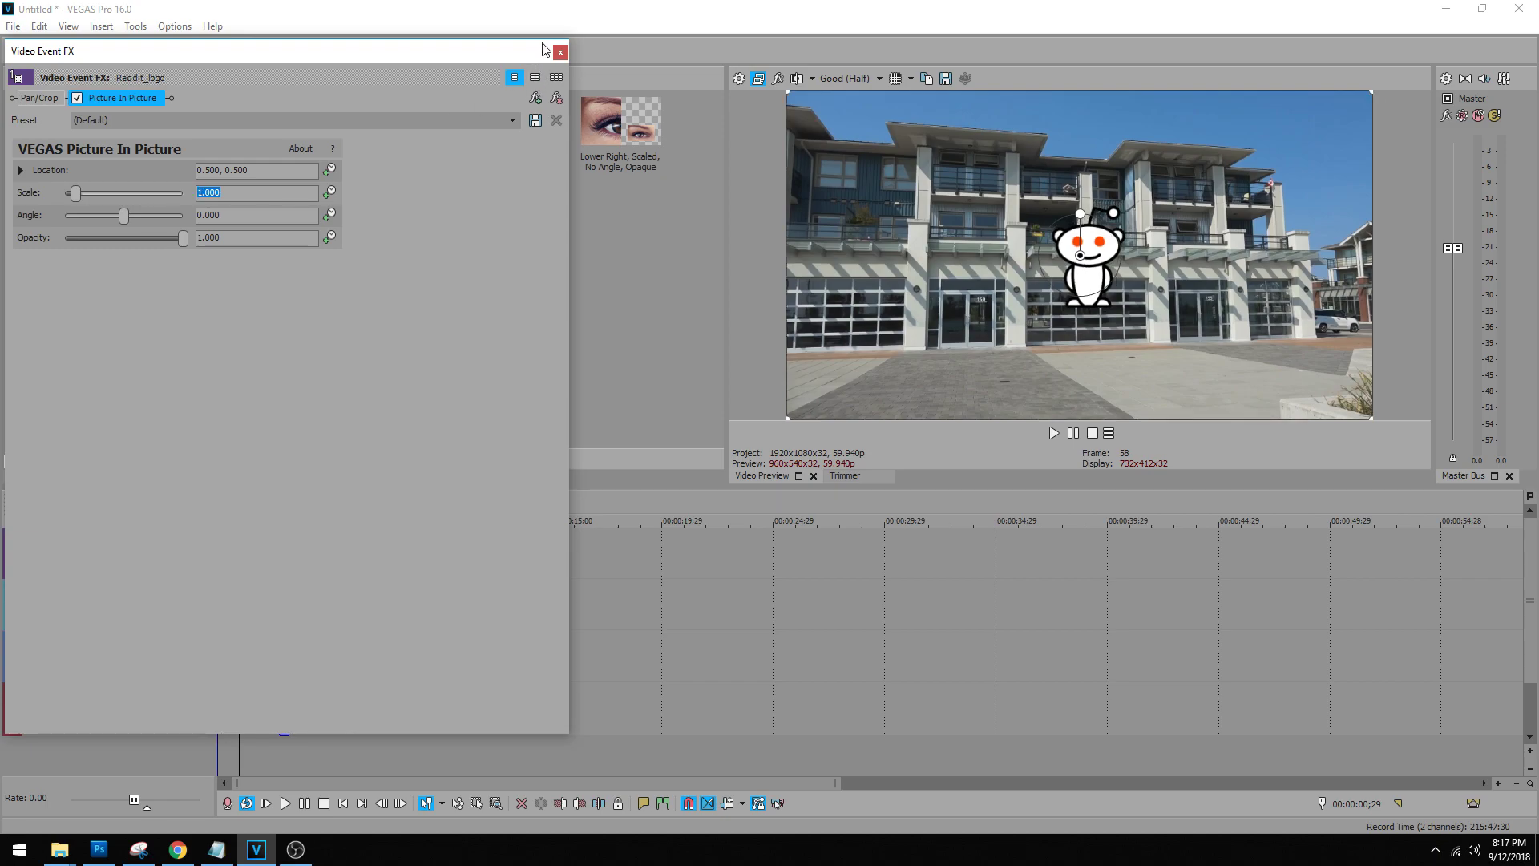
Close the effect settings, rewind to the start, and reopen the logo's Pan/Crop.
click(560, 52)
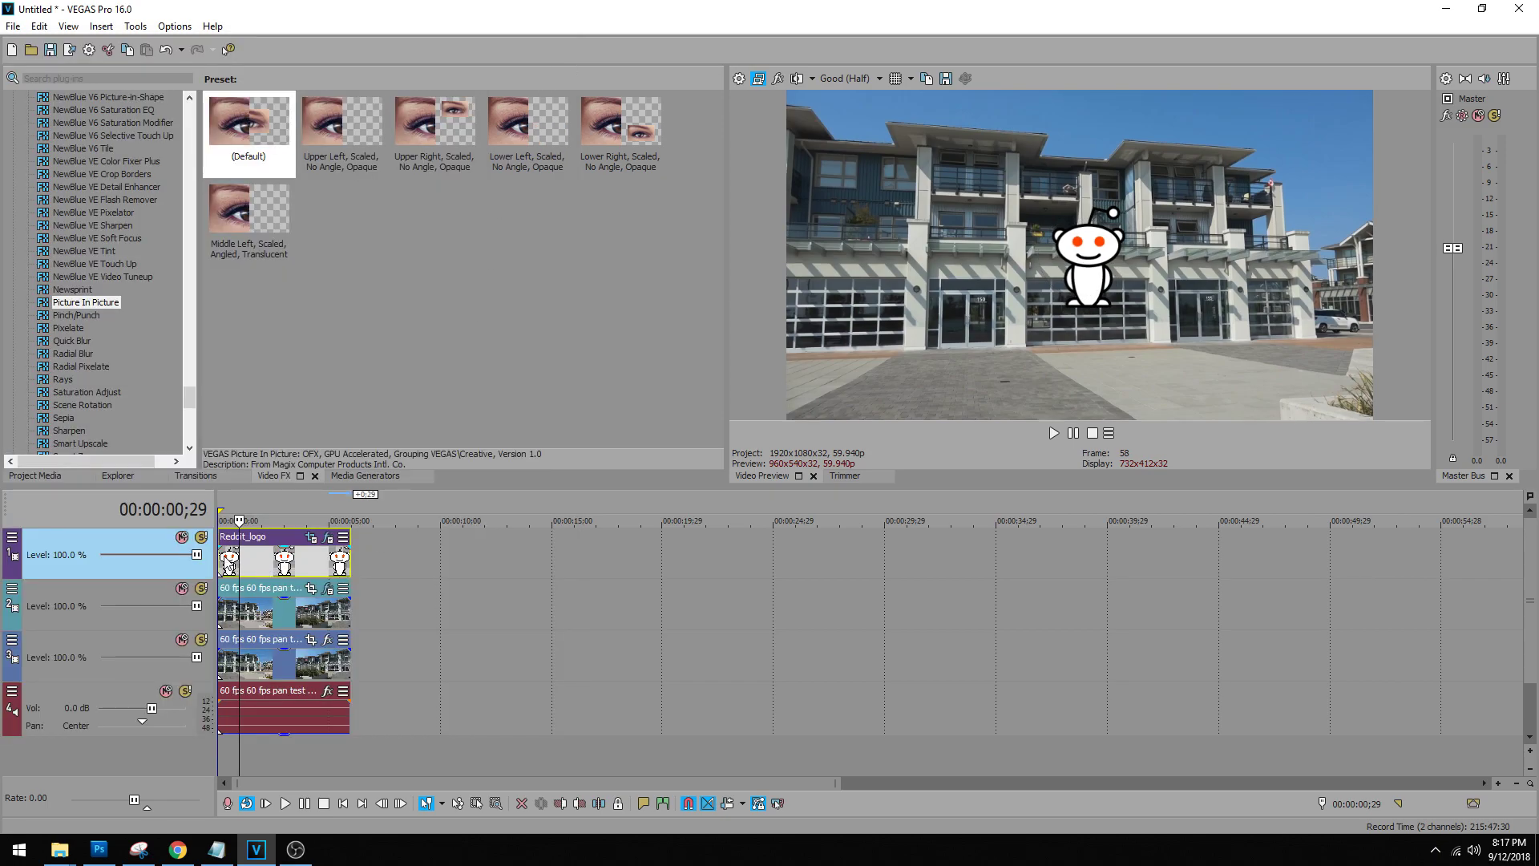
click(222, 561)
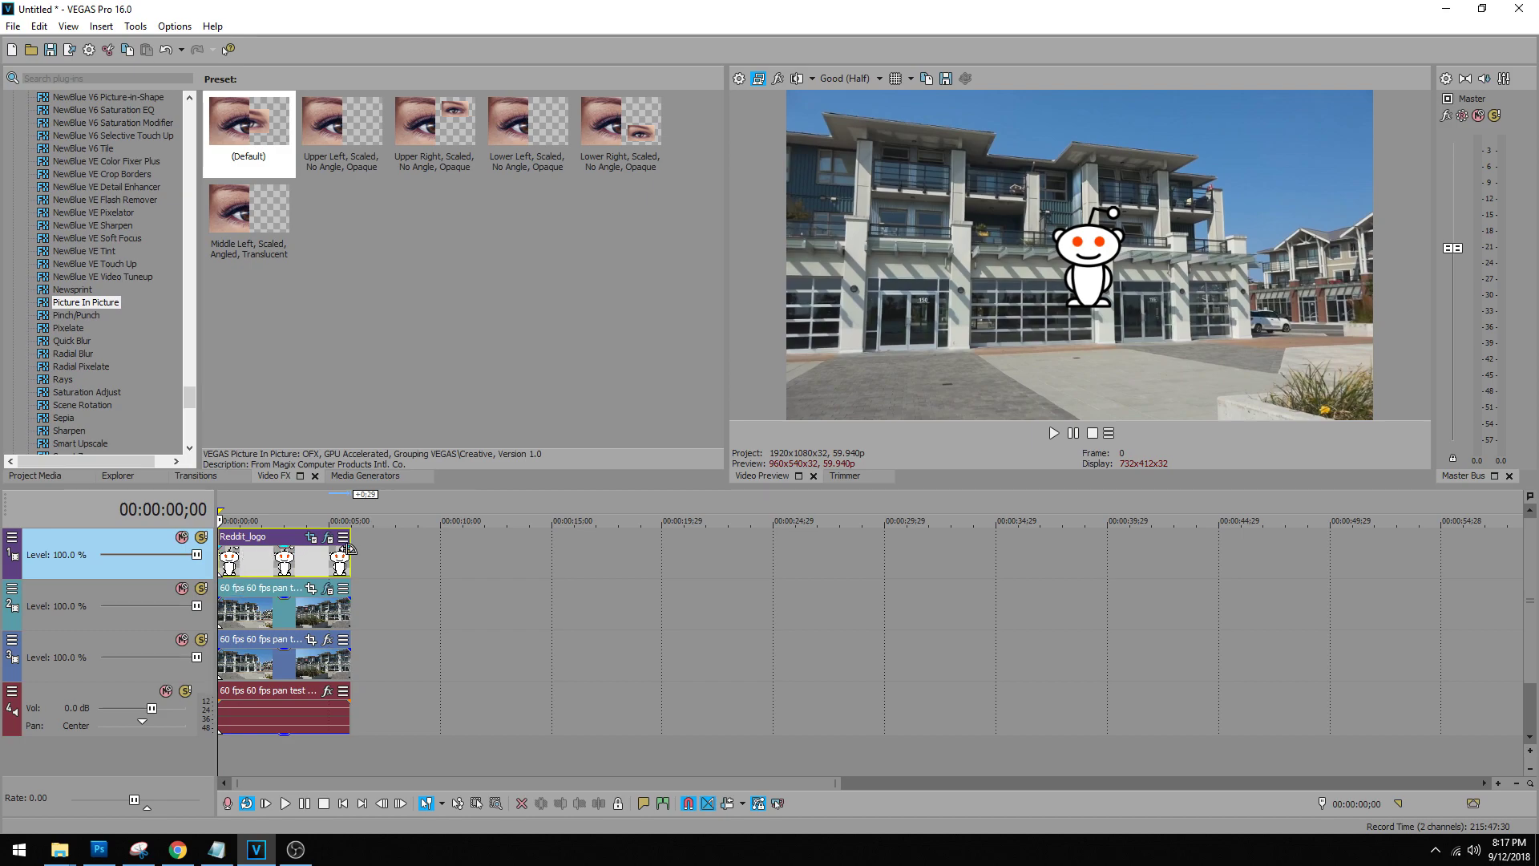
click(311, 536)
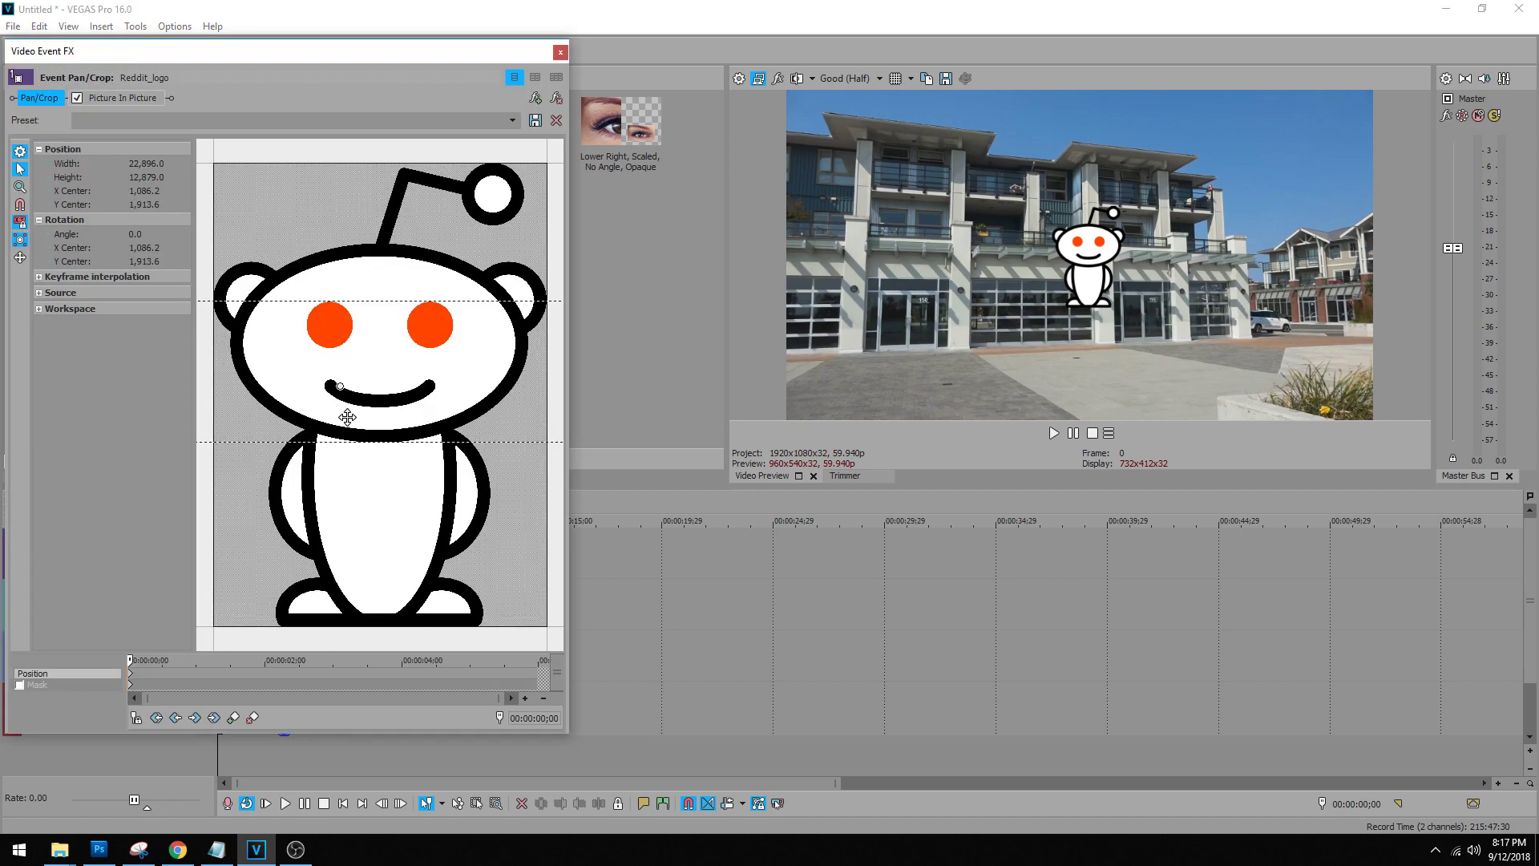
Drag the crop frame to place the logo on the upper balcony, then select the building event.
scroll(347, 417, down, 5)
drag(347, 417, 387, 495)
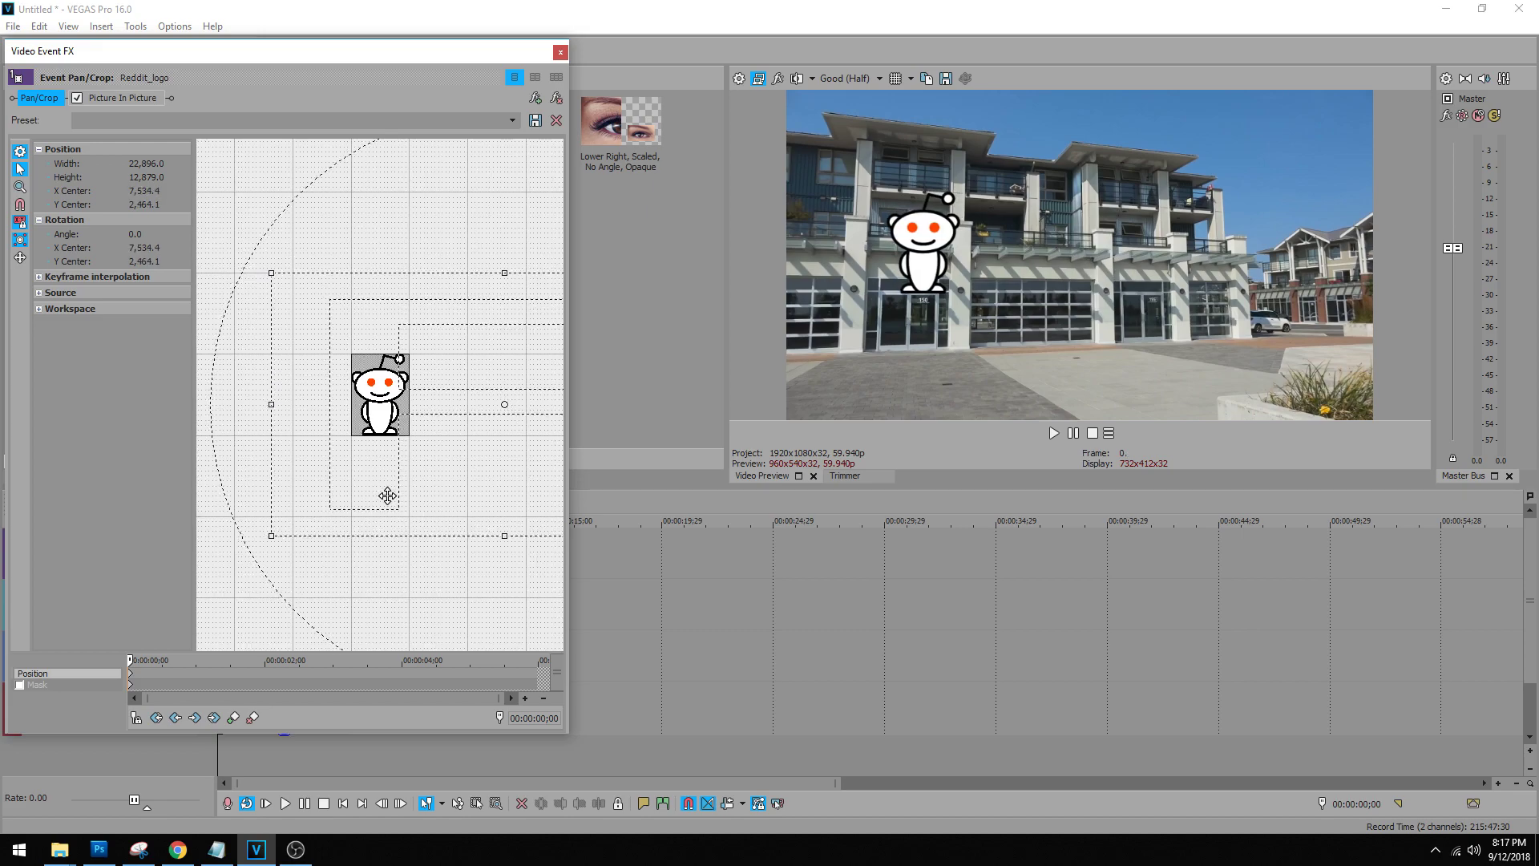
click(560, 52)
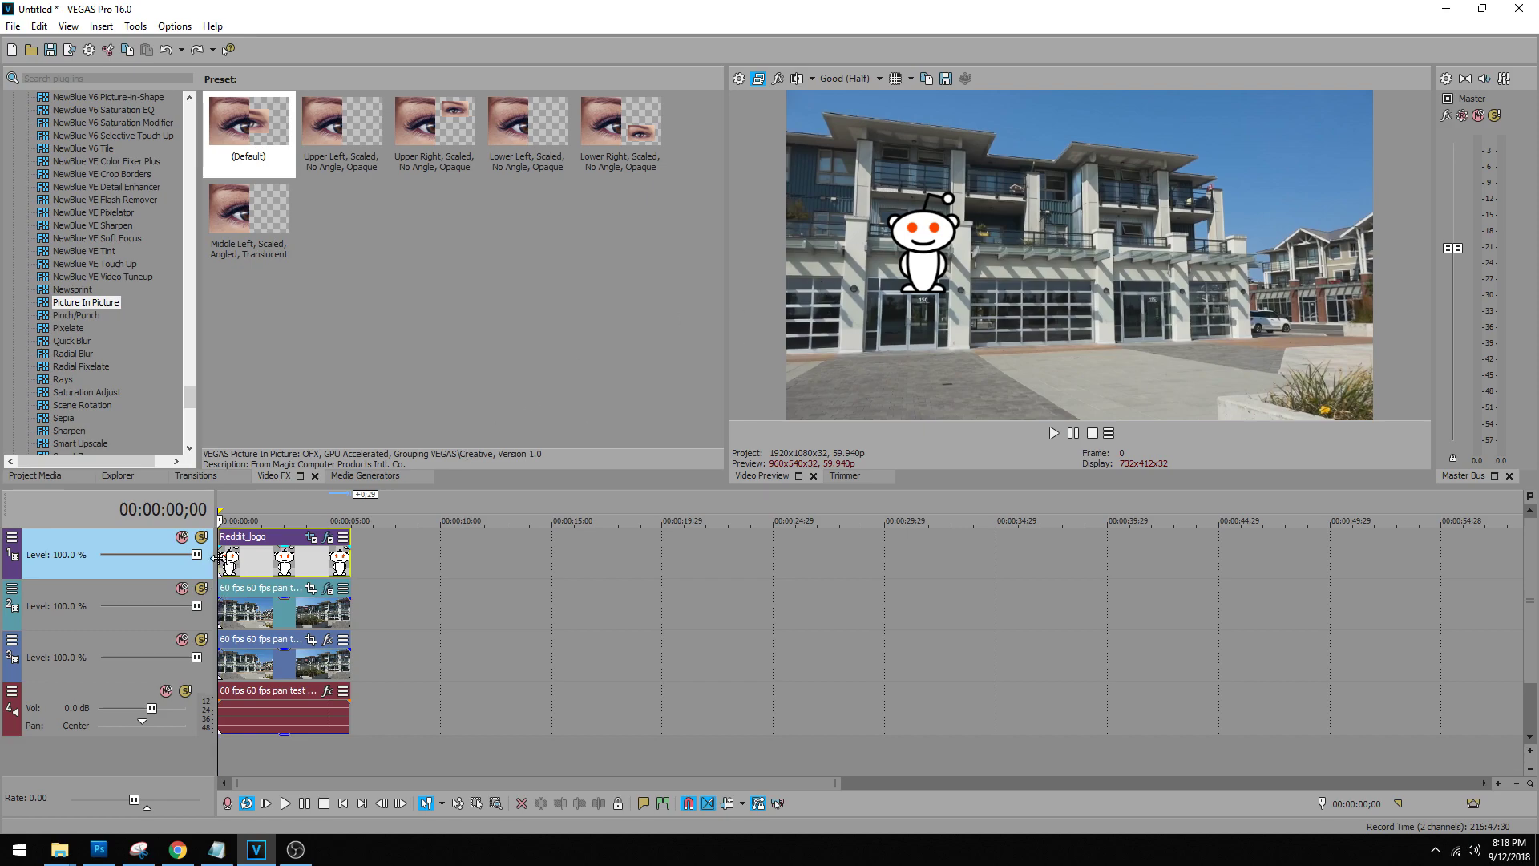
ctrl+click(221, 614)
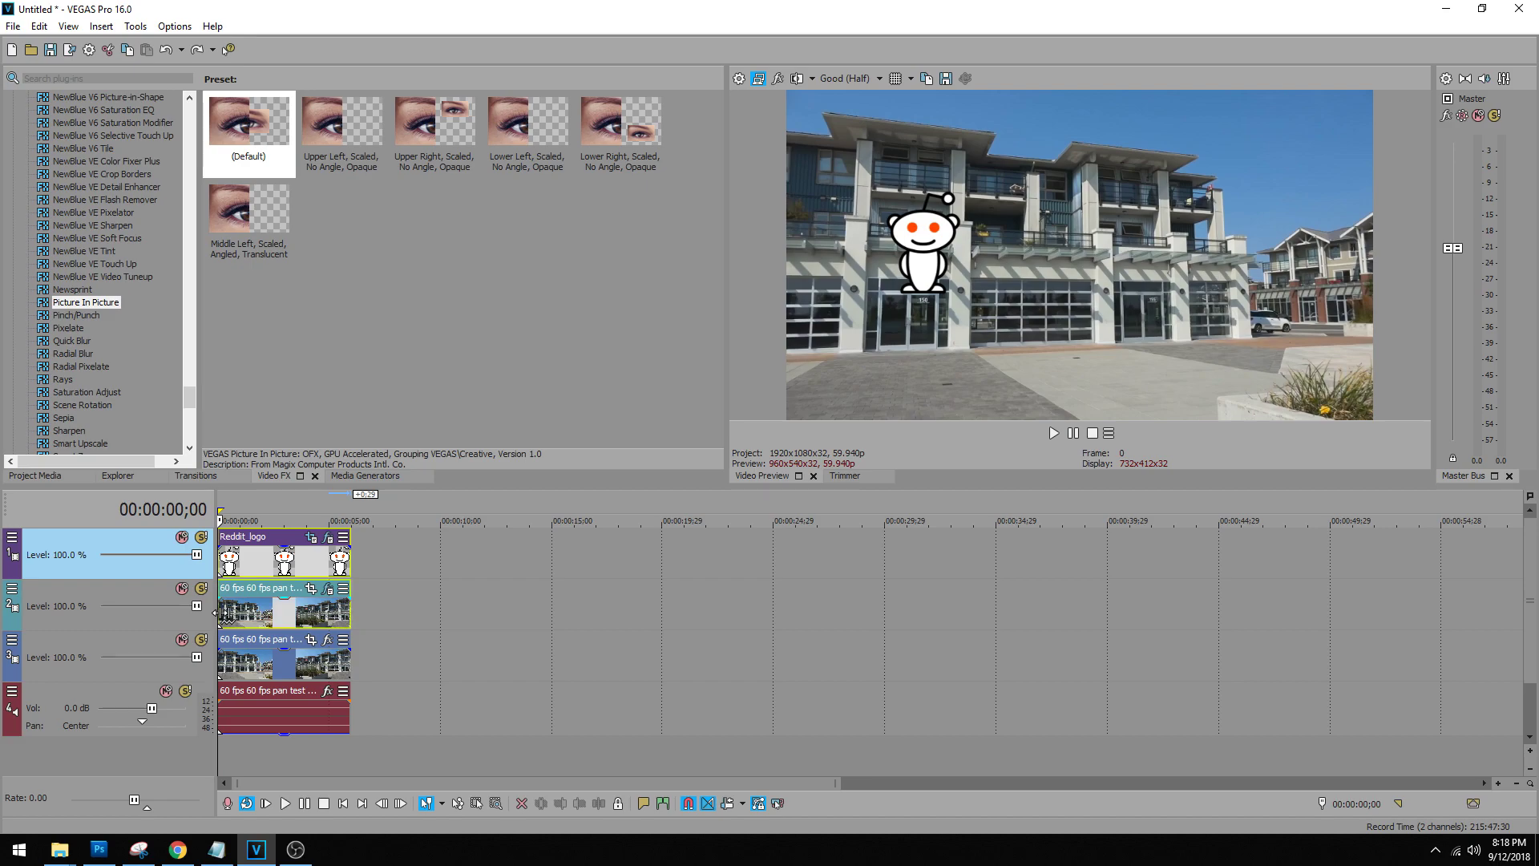
Run Tools > Scripting > Copy Motion Track to PiP on the selected events.
click(136, 26)
mouse_move(257, 314)
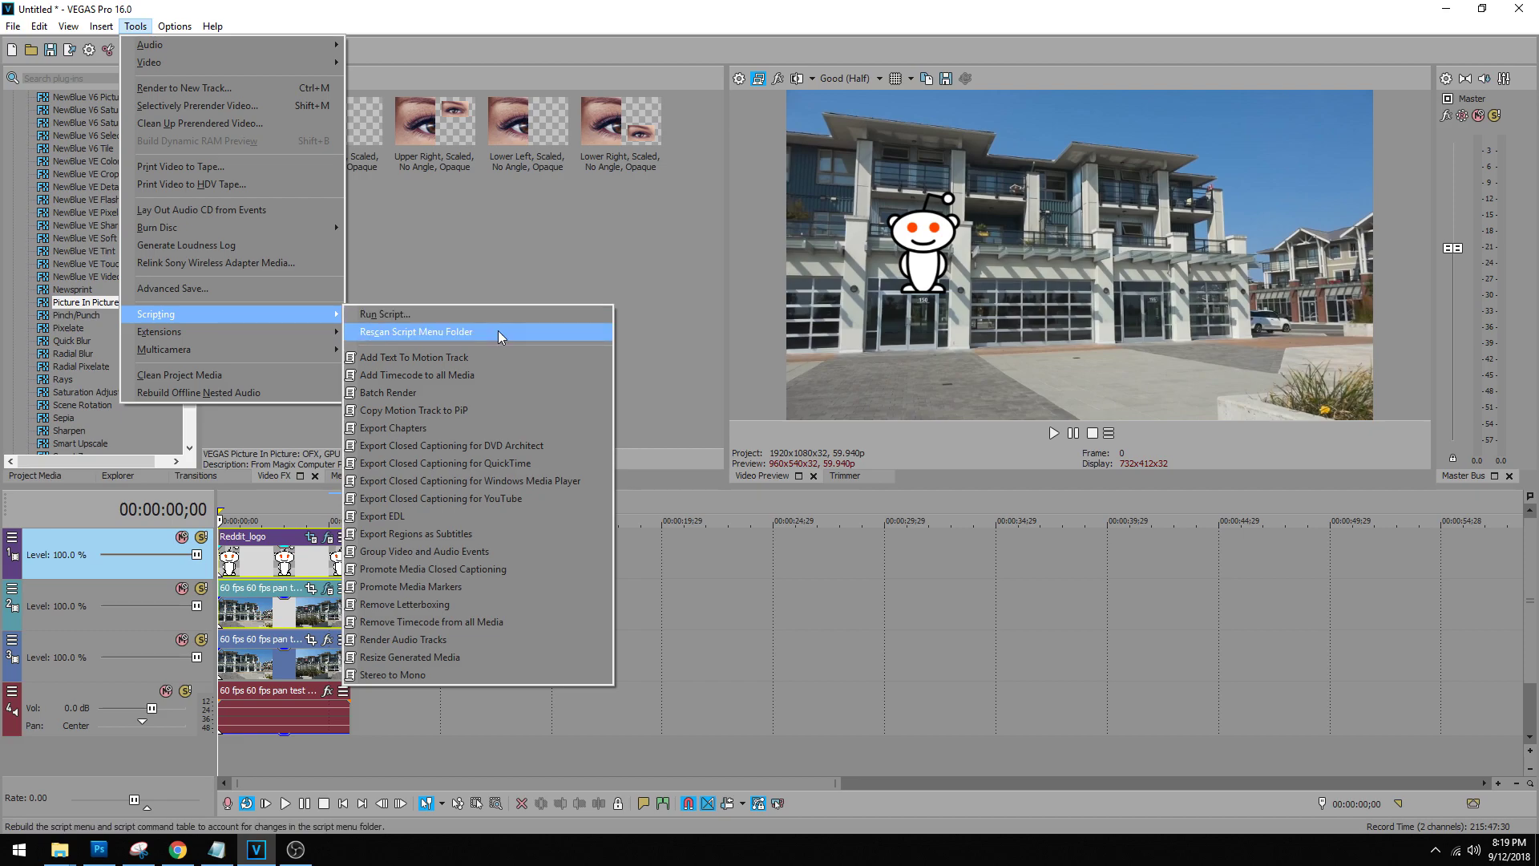
click(427, 414)
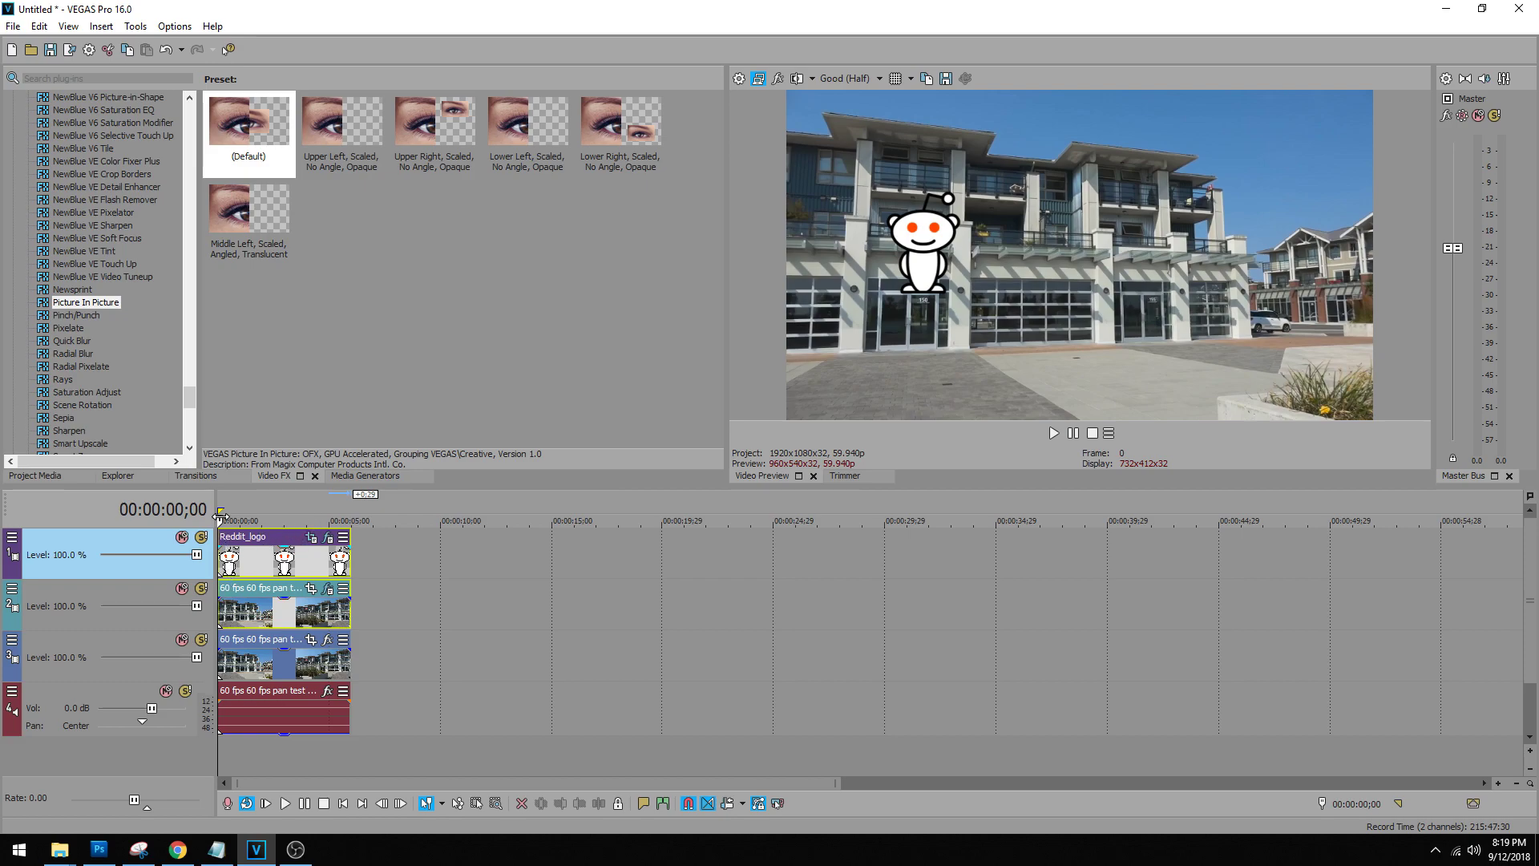
key(space)
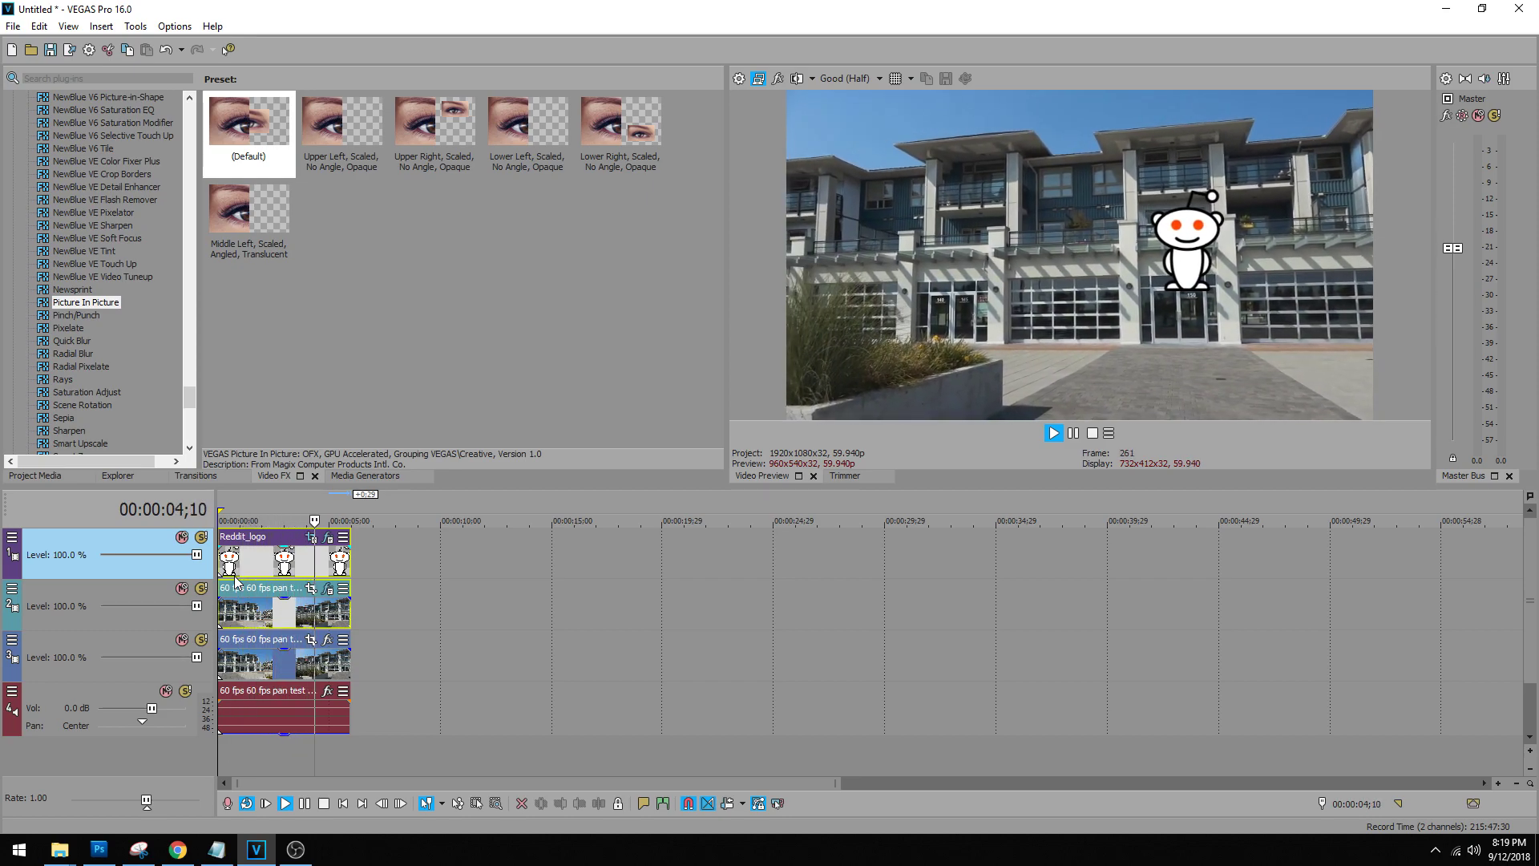
key(space)
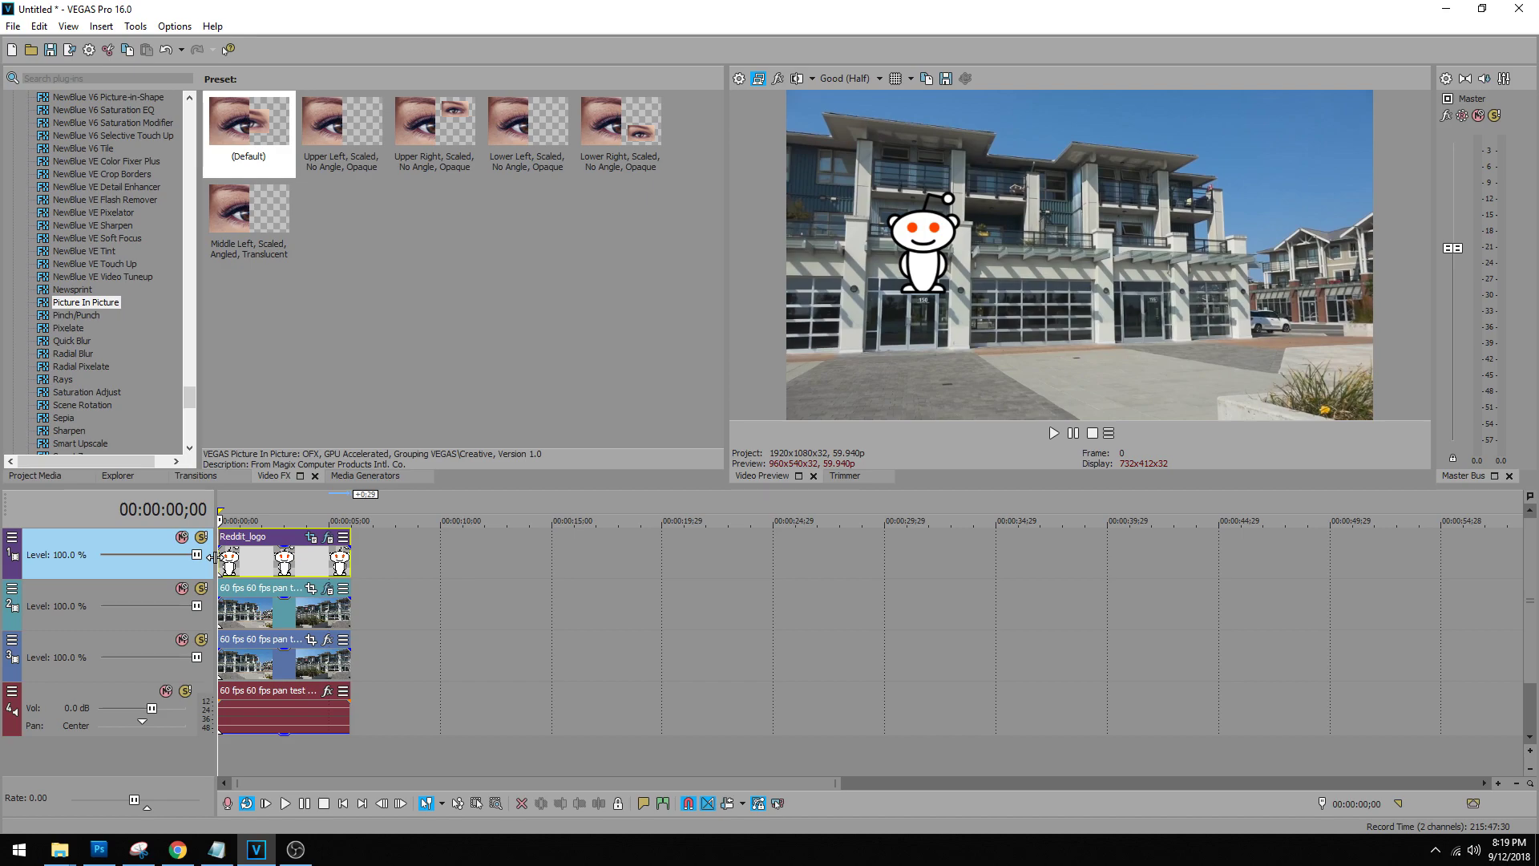